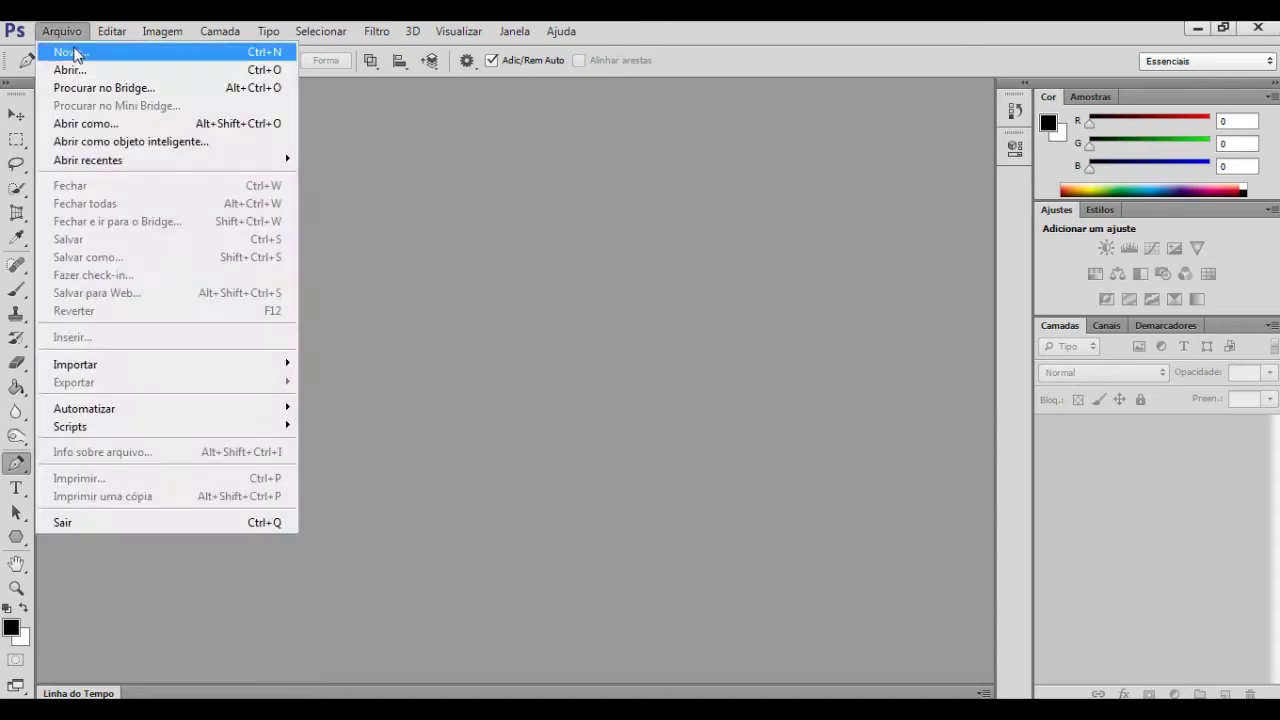
Open the Flash photo 1.jpg.
left_click(914, 180)
Create a blank 1280×720 transparent document.
left_click(61, 31)
left_click(60, 86)
double_click(739, 362)
left_click(62, 31)
left_click(89, 58)
left_click(915, 207)
left_click(61, 31)
Open the Savitar image falsh 1.png and dismiss the colour-profile prompt.
left_click(86, 69)
scroll(703, 485, "down", 2)
left_click(703, 410)
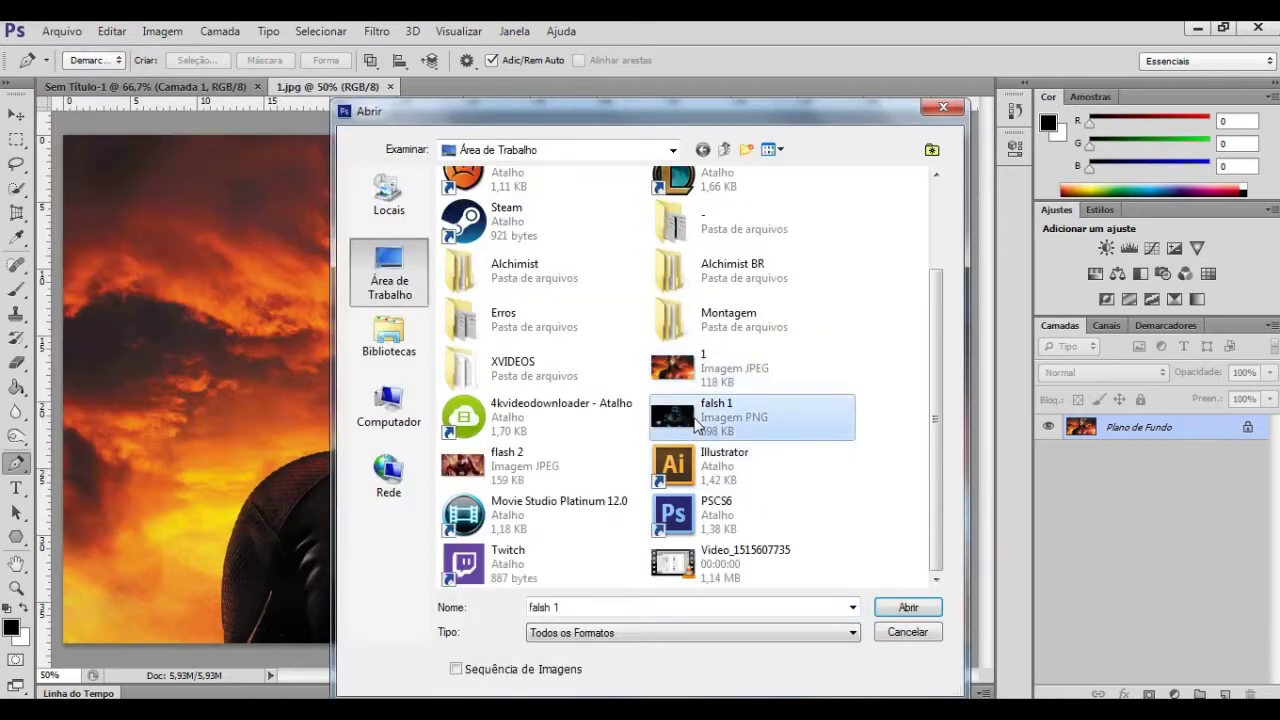
double_click(700, 410)
left_click(700, 395)
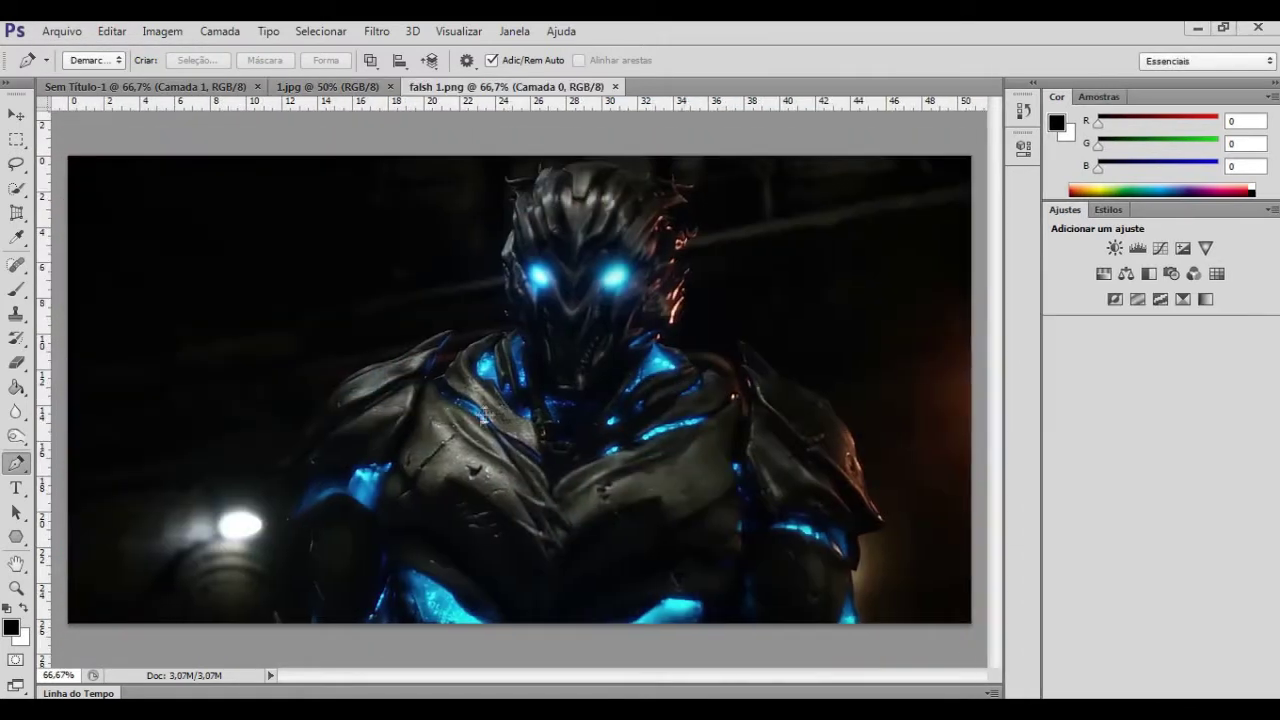
key("F7")
Quick-select the Flash figure in 1.jpg, refining around the helmet and lightning bolt.
scroll(365, 545, "up", 2)
scroll(297, 575, "down", 1)
left_click(327, 87)
key("w")
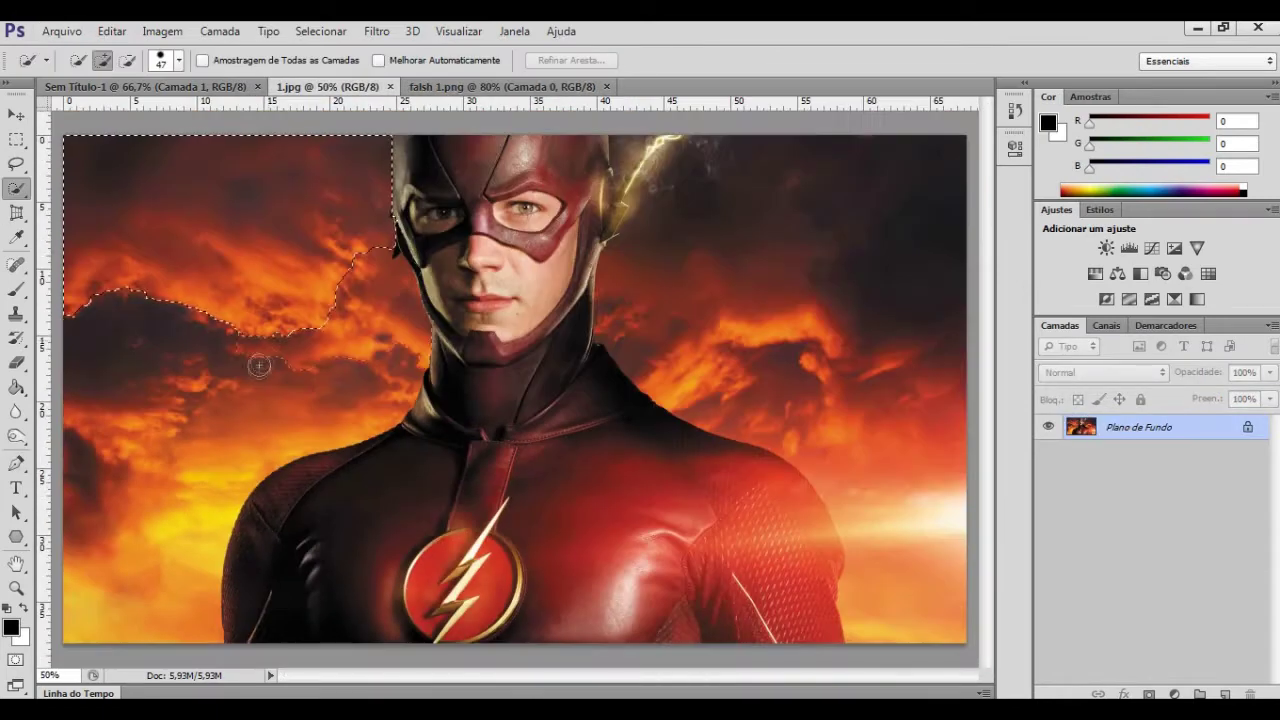
left_click_drag(342, 459, 418, 248)
scroll(418, 248, "up", 7)
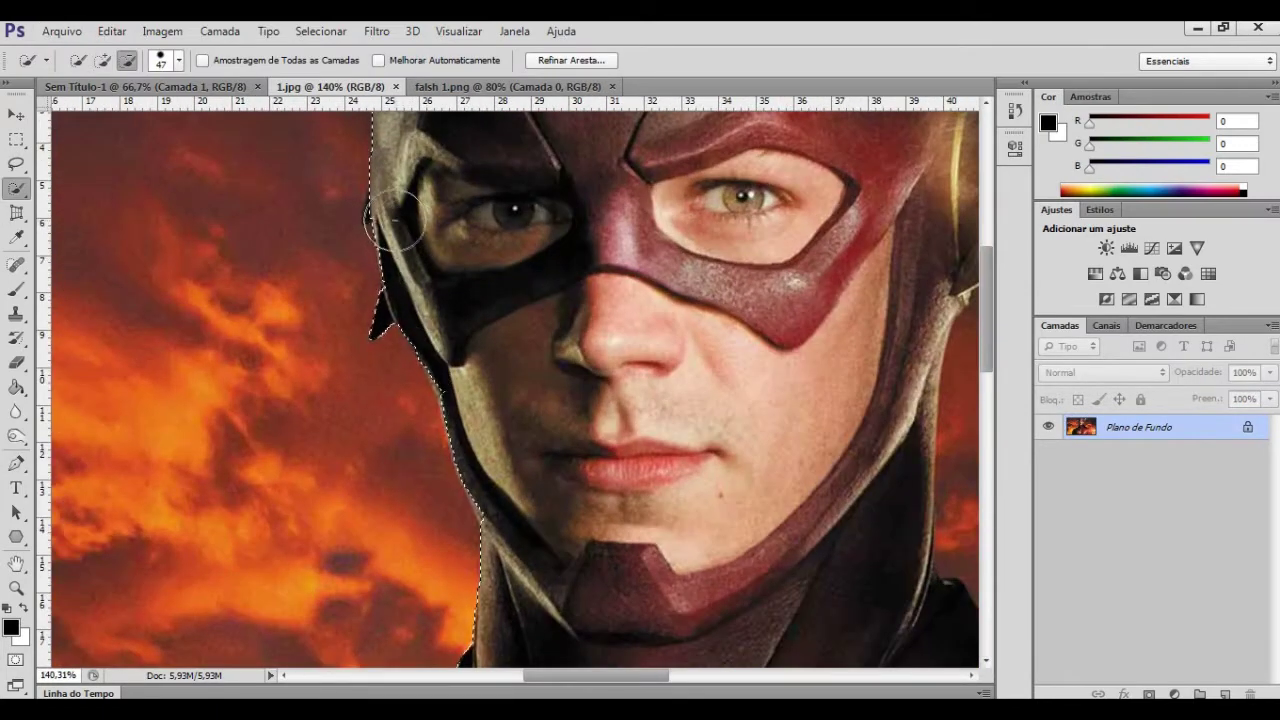
scroll(398, 228, "down", 7)
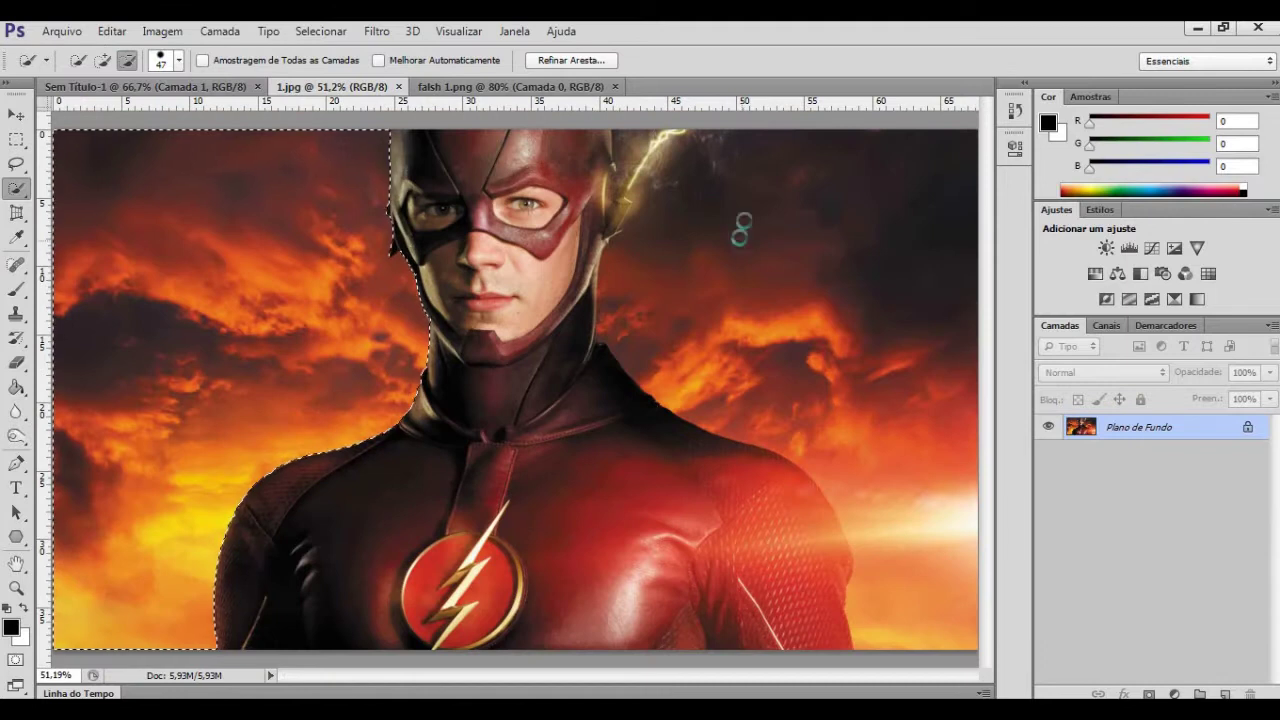
scroll(660, 307, "up", 4)
scroll(615, 305, "up", 3)
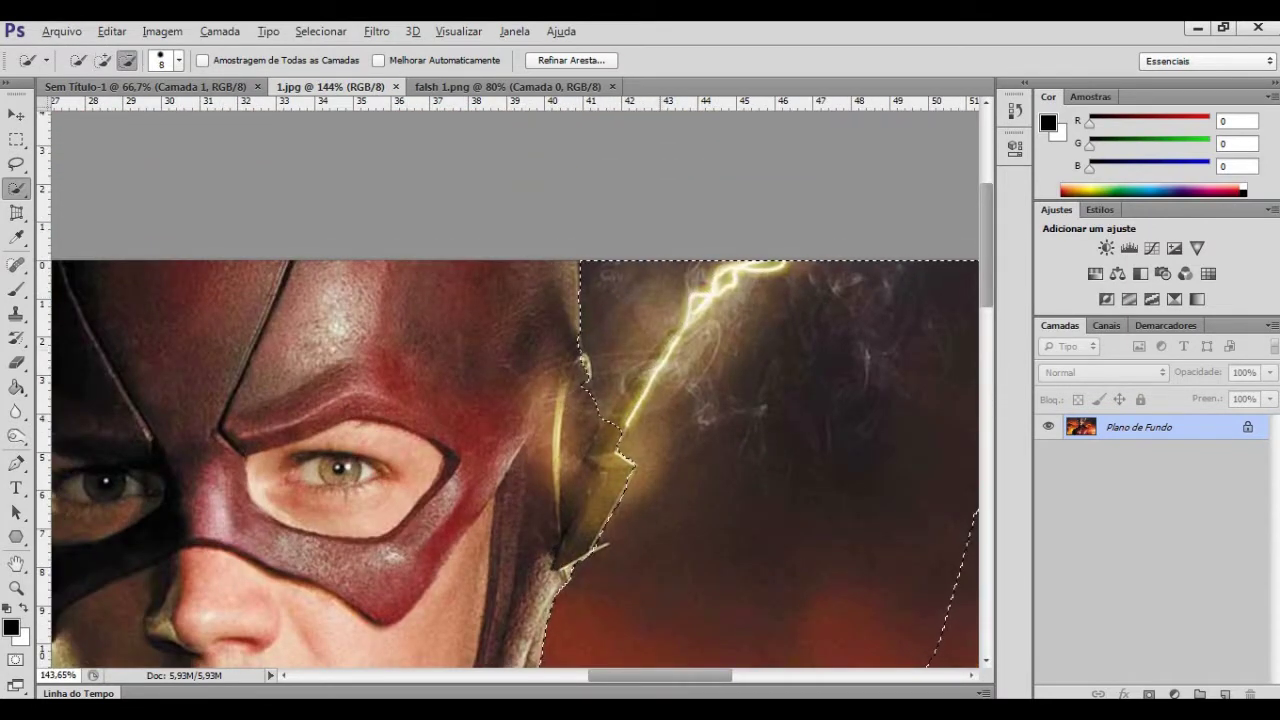
mouse_move(610, 403)
left_mouse_down()
mouse_move(634, 371)
mouse_move(613, 427)
left_mouse_up()
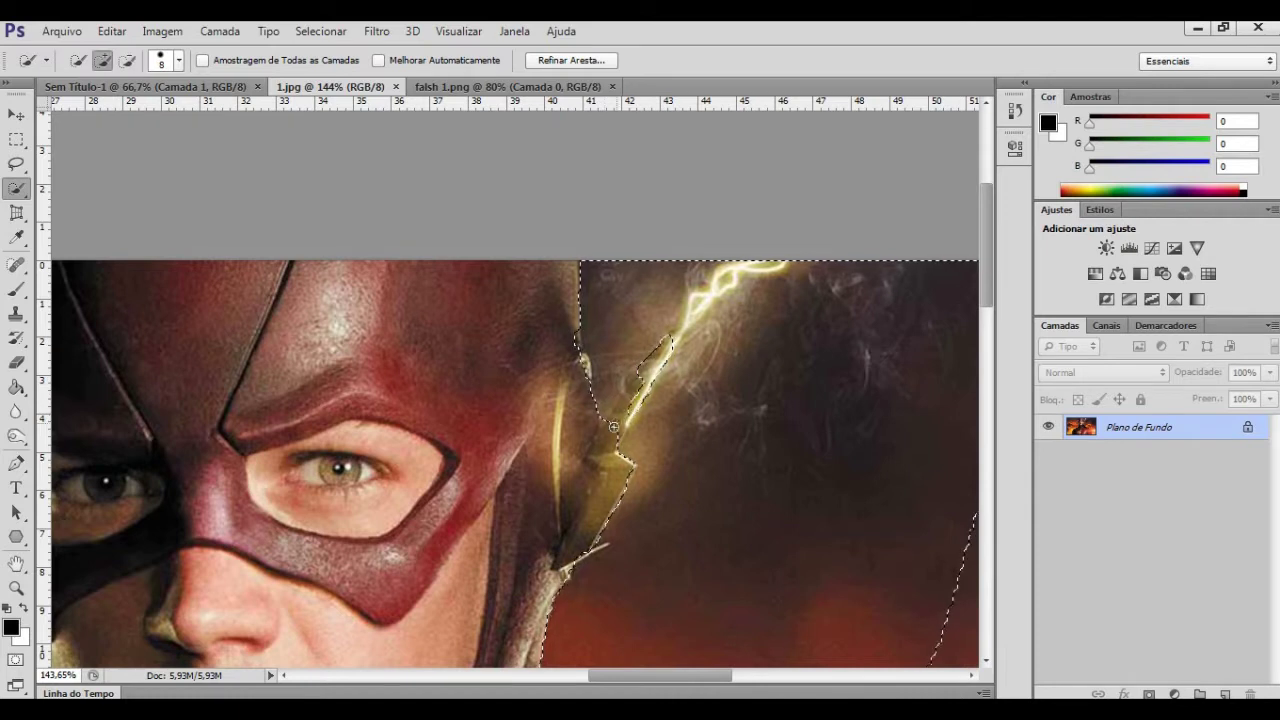
scroll(631, 399, "down", 9)
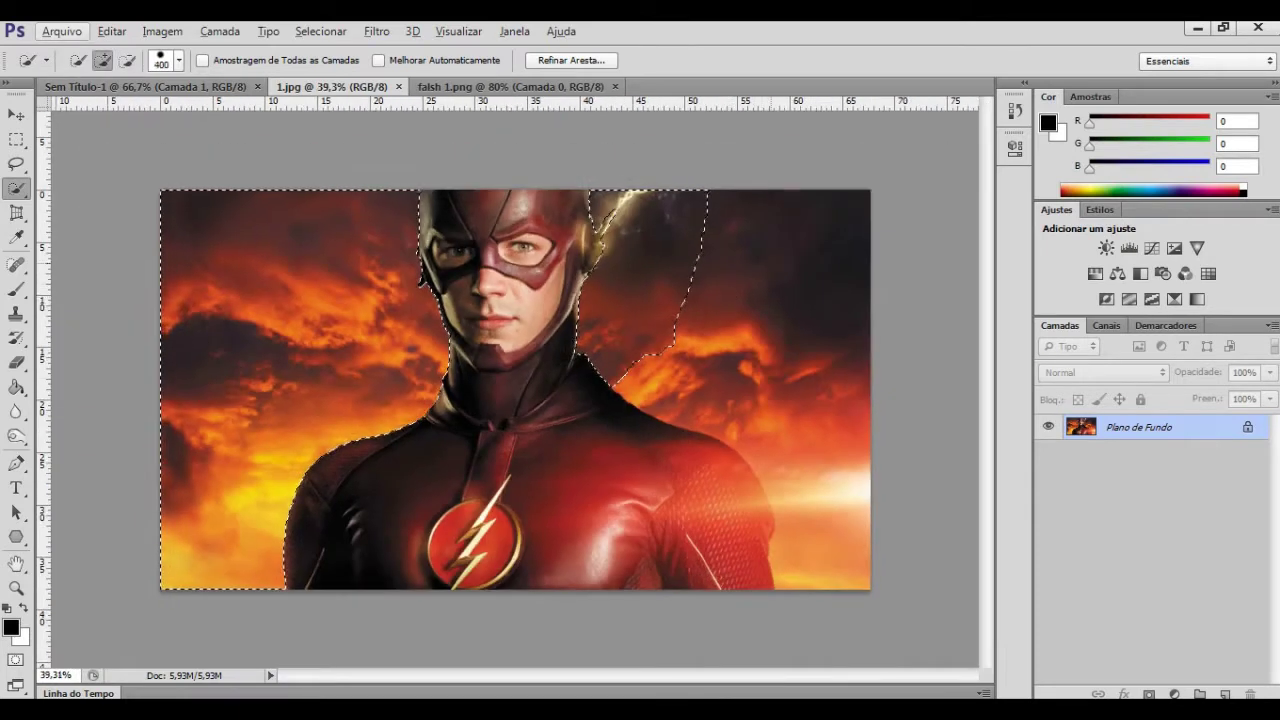
Move the Flash cutout into the blank document, scaled to about 70% and centred.
key("v")
mouse_move(588, 450)
left_mouse_down()
mouse_move(215, 92)
mouse_move(394, 366)
mouse_move(587, 494)
left_mouse_up()
key("ctrl+t")
key("ctrl+0")
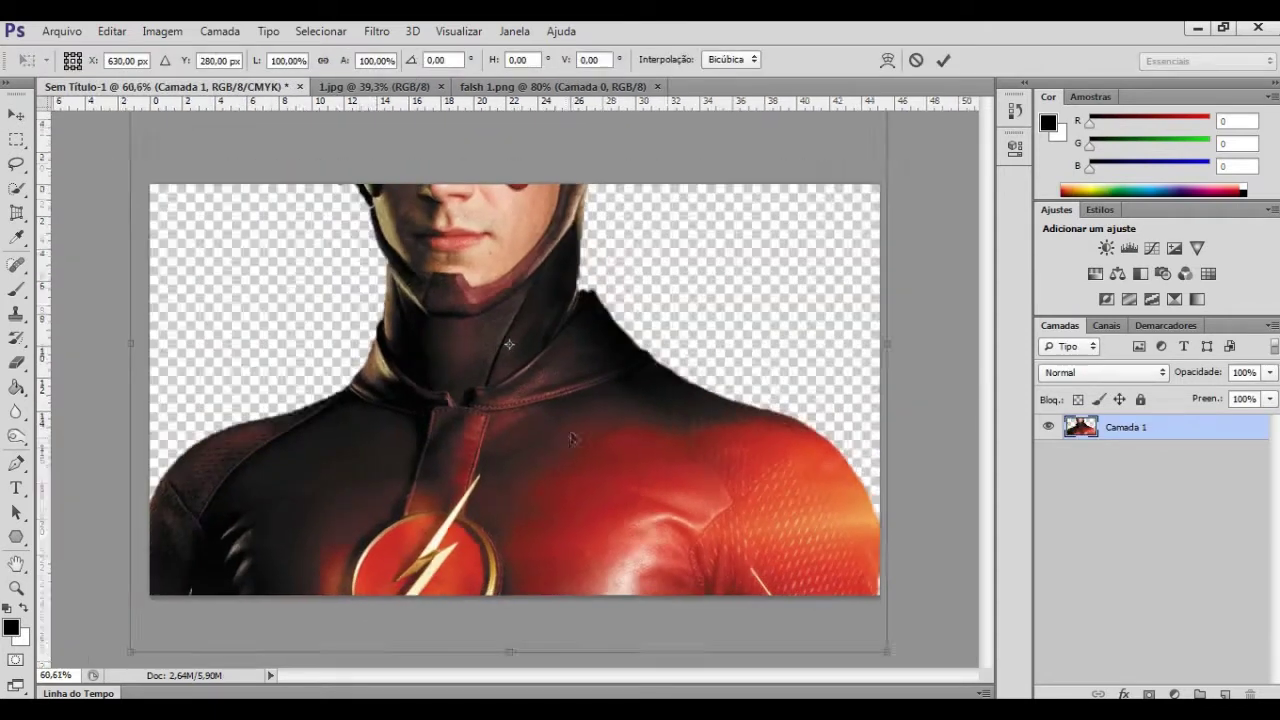
left_click_drag(802, 118, 625, 261)
left_click_drag(505, 413, 617, 383)
left_click_drag(736, 232, 738, 230)
left_click_drag(656, 367, 640, 358)
scroll(625, 362, "up", 2)
key("Return")
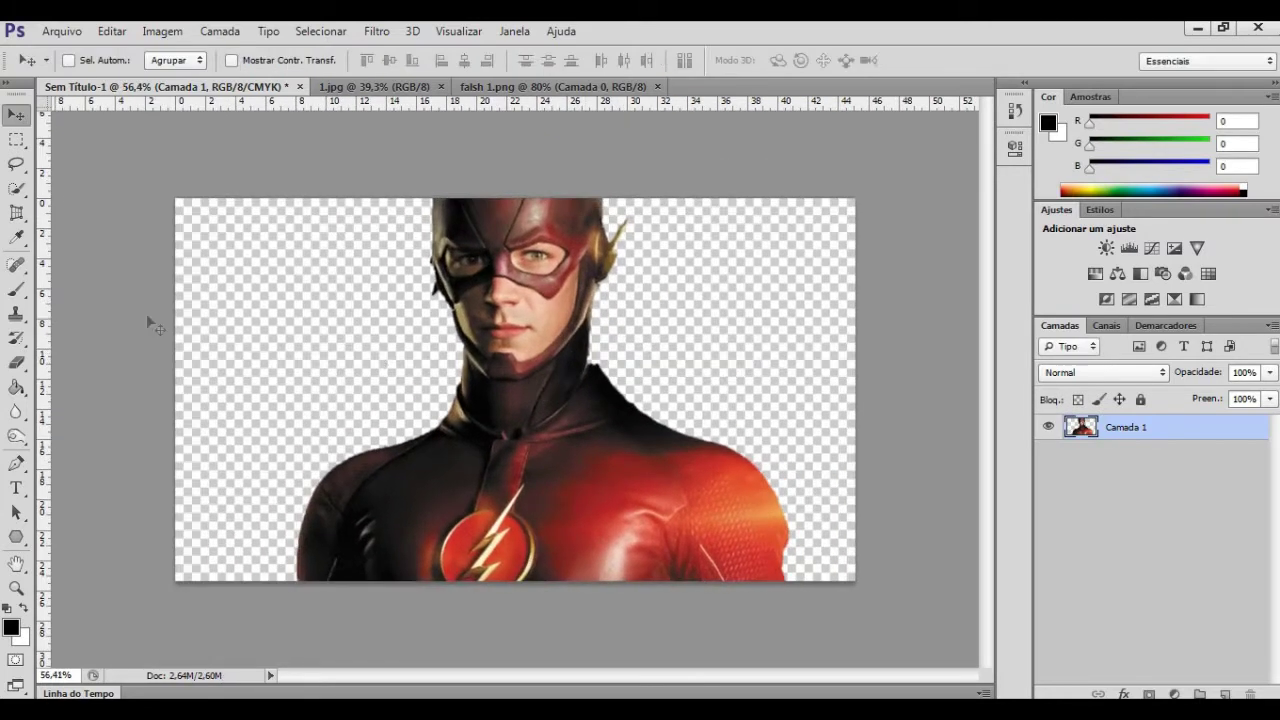
Pick the Eraser tool and bring up its brush size settings.
left_click(16, 362)
scroll(352, 183, "up", 2)
scroll(340, 214, "up", 1)
right_click(437, 192)
Erase stray lightning and rough edges around the Flash cutout's helmet and shoulders.
key("Return")
scroll(342, 345, "down", 1)
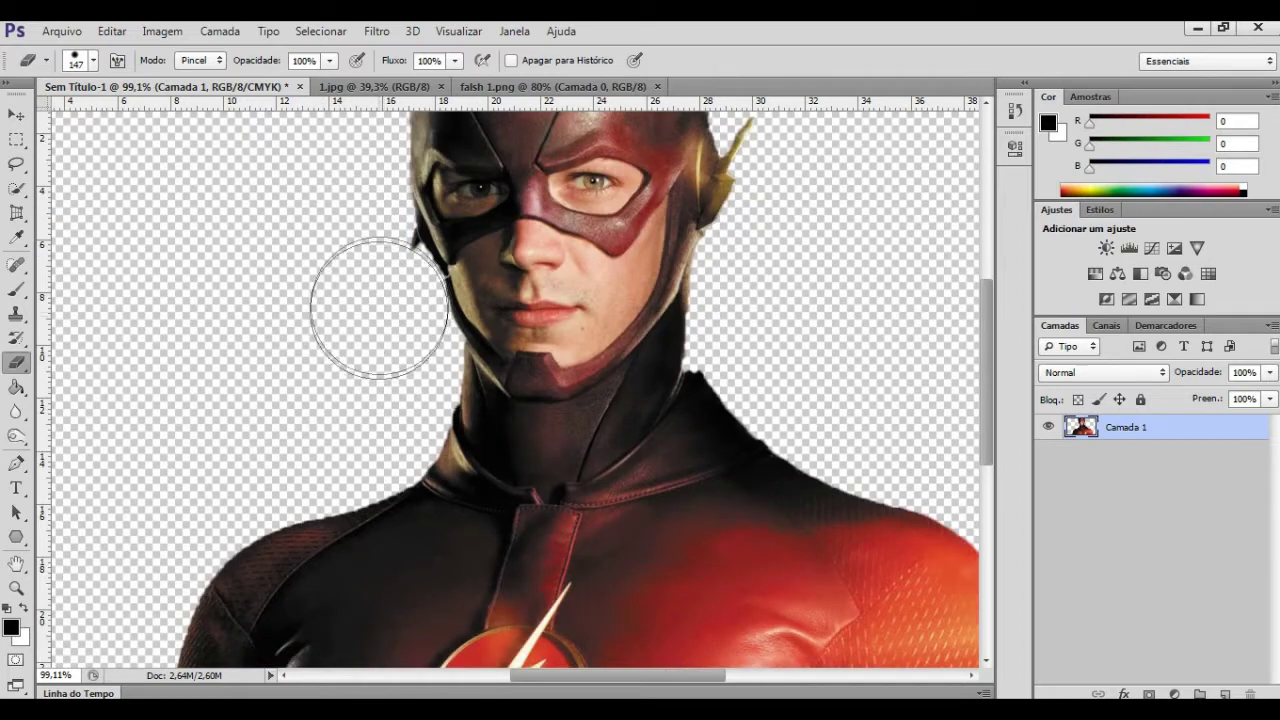
scroll(375, 320, "down", 1)
scroll(323, 372, "down", 2)
scroll(194, 343, "up", 1)
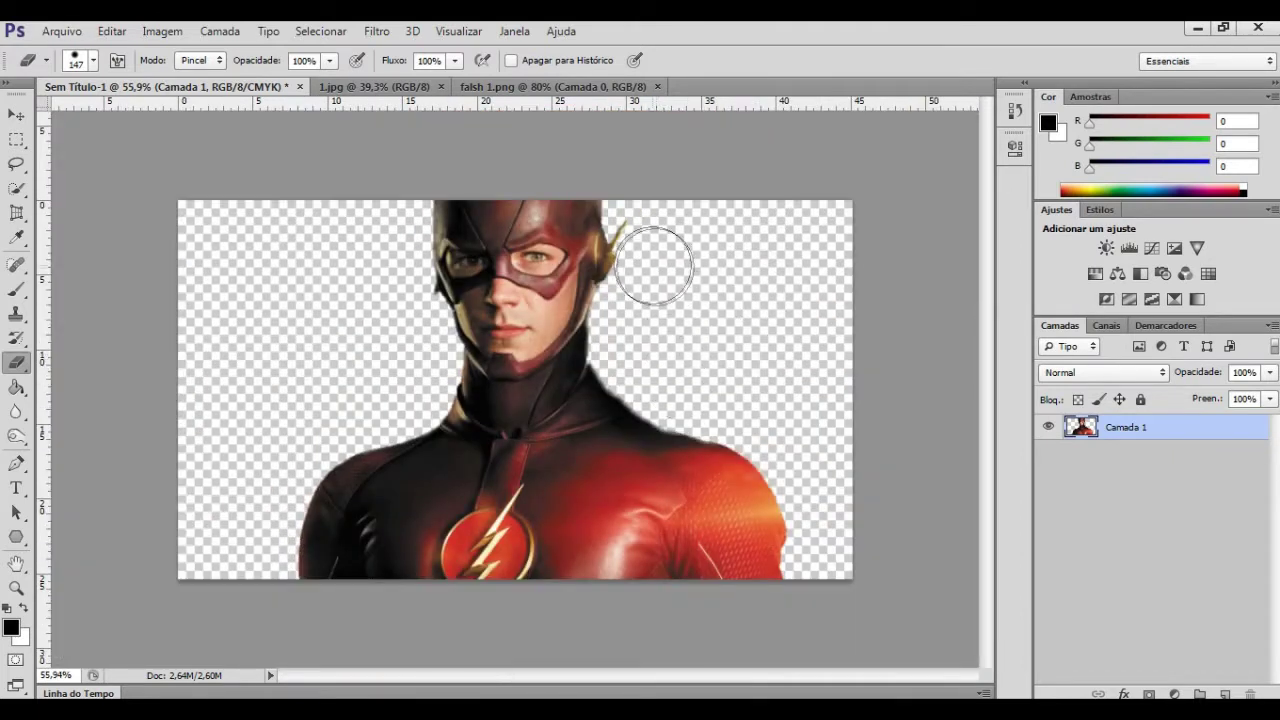
scroll(480, 362, "up", 2)
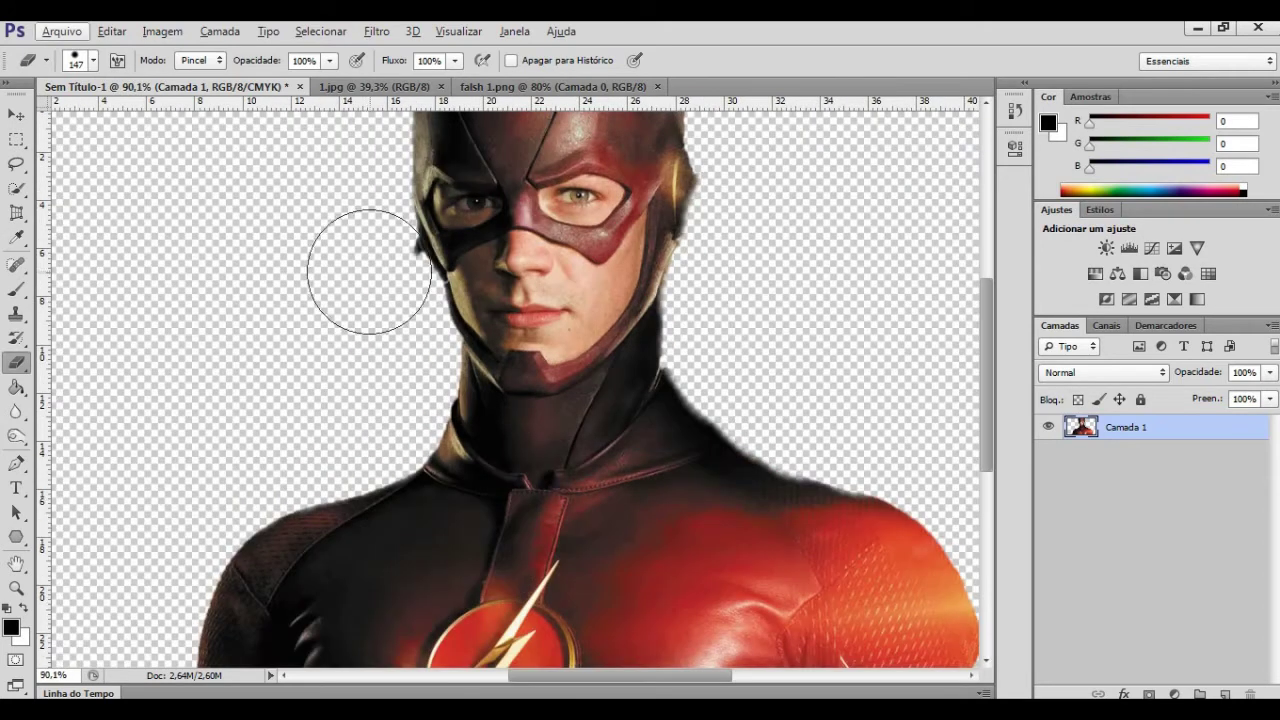
scroll(371, 305, "down", 2)
scroll(943, 443, "down", 2)
scroll(598, 318, "down", 2)
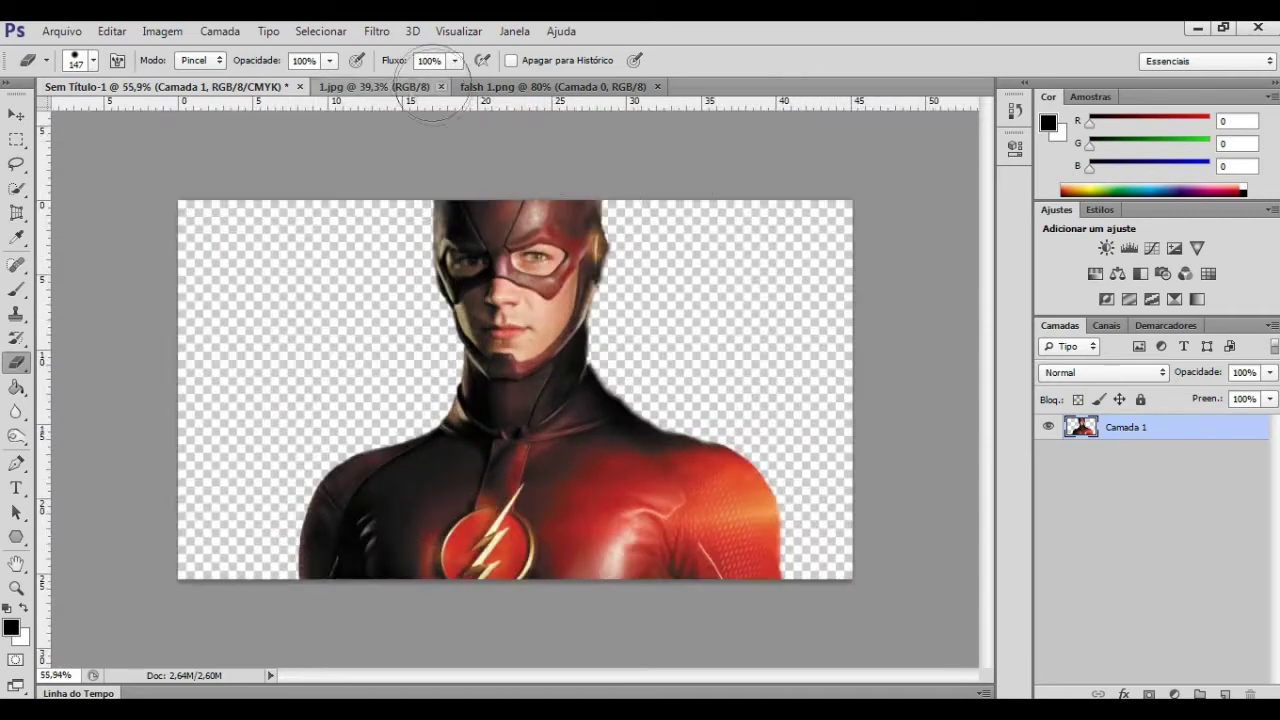
Switch through the open documents to the Savitar image falsh 1.png.
left_click(374, 86)
scroll(404, 109, "up", 1)
left_click(165, 86)
scroll(515, 390, "up", 1)
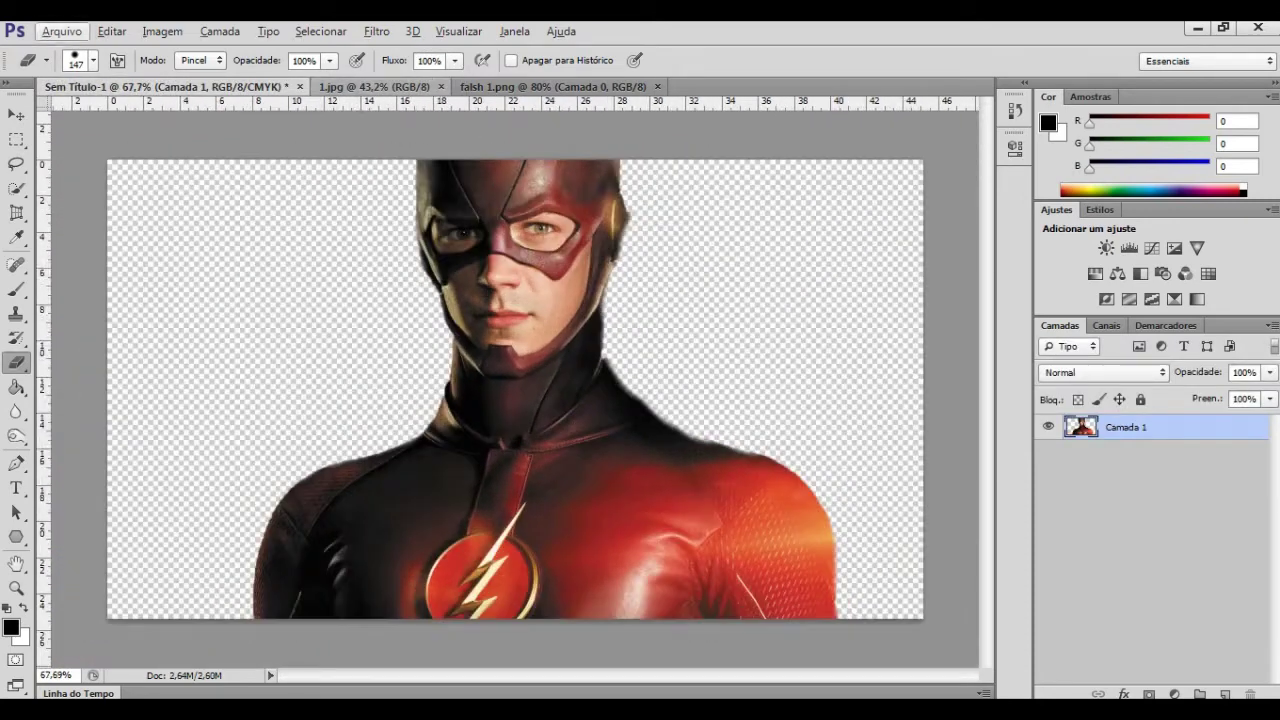
left_click(555, 86)
scroll(457, 429, "down", 1)
scroll(515, 385, "down", 1)
Quick-select Savitar's left shoulder armour, trimming it away from the bright light.
key("w")
left_click_drag(437, 486, 405, 413)
scroll(405, 413, "up", 1)
key("bracketleft")
key("bracketleft")
key("bracketleft")
left_click_drag(120, 514, 143, 486)
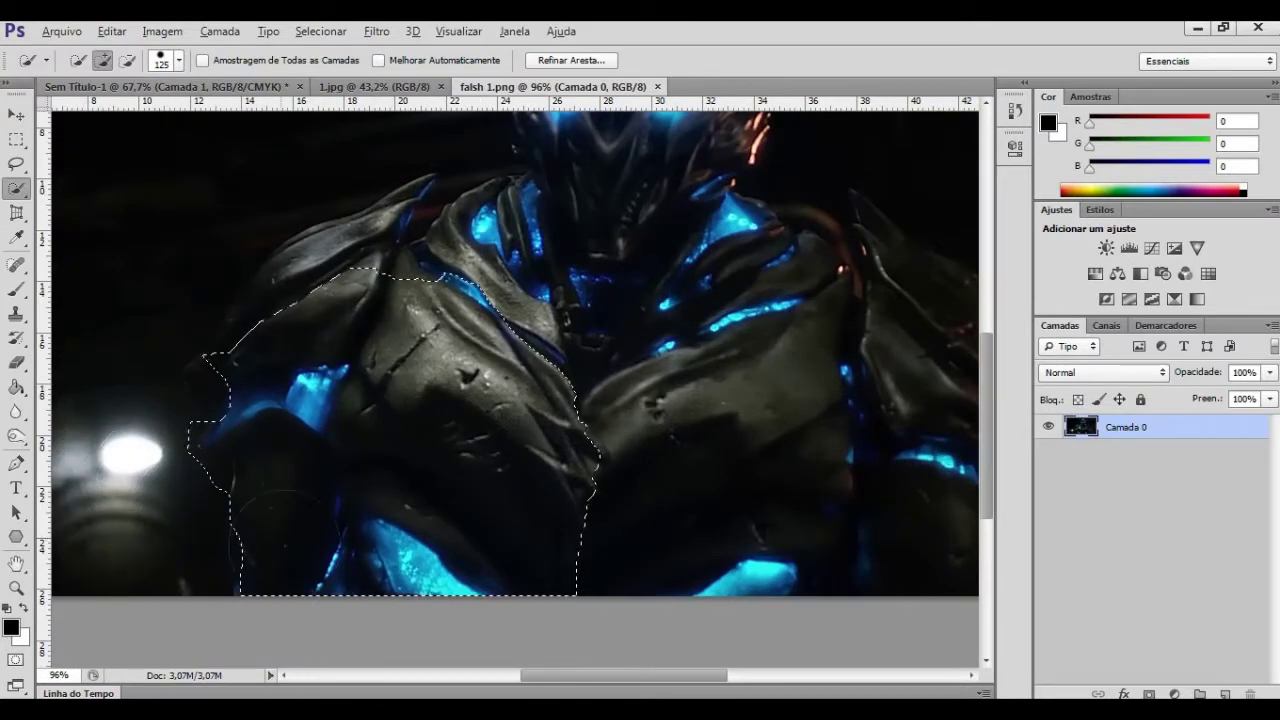
Refine the selection over Savitar's chest down to the image's bottom edge.
scroll(196, 410, "up", 3)
key("bracketleft")
key("bracketleft")
key("bracketleft")
scroll(196, 410, "up", 1)
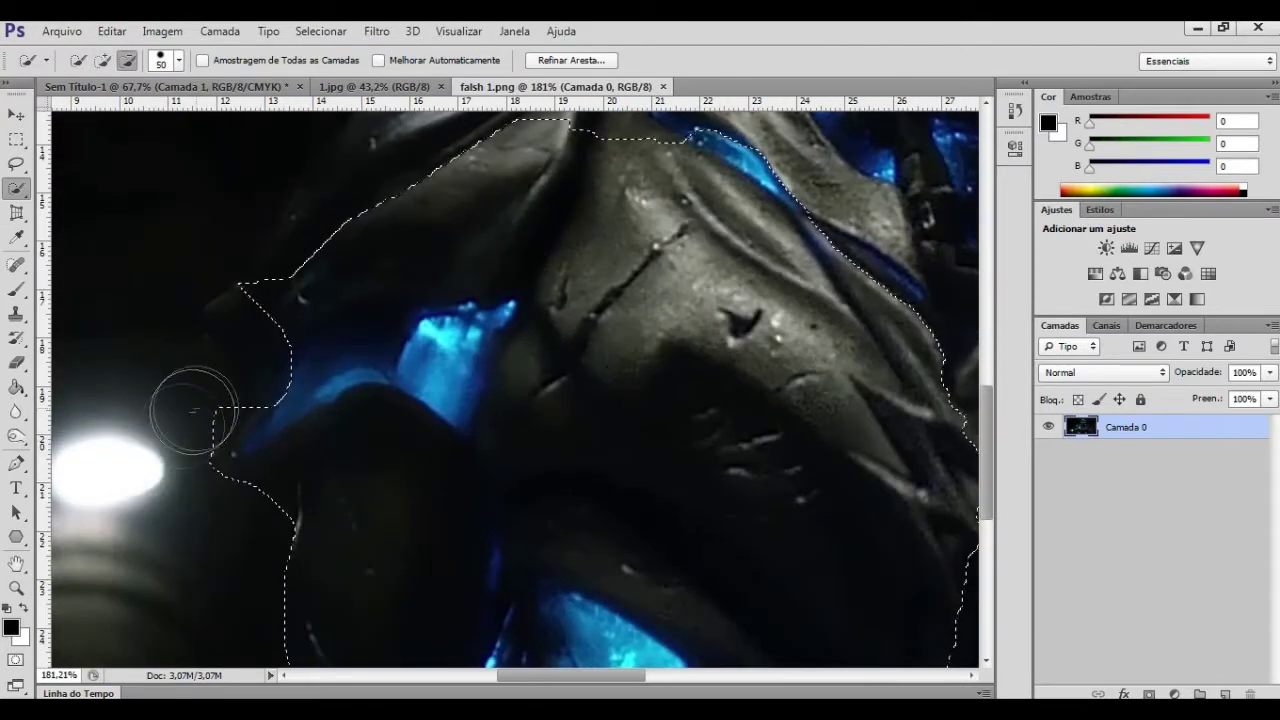
scroll(196, 410, "up", 2)
left_click_drag(263, 409, 194, 480)
scroll(194, 480, "up", 2)
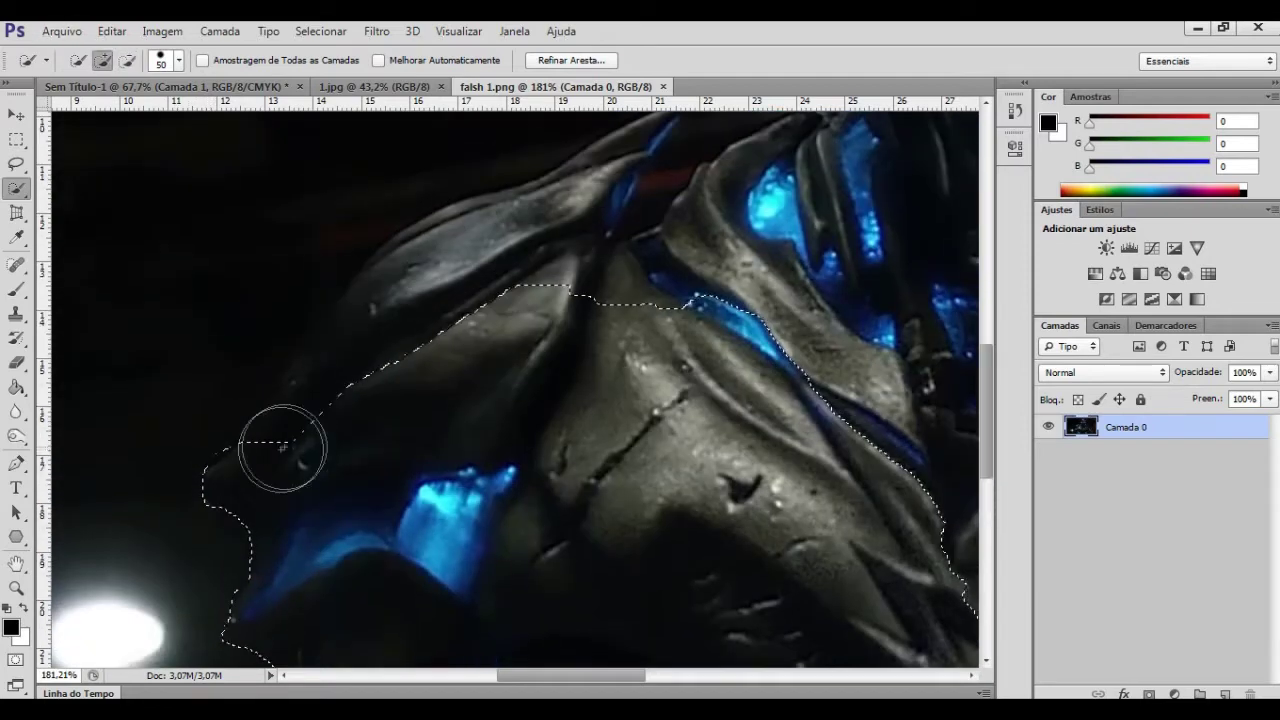
scroll(657, 286, "down", 5)
scroll(400, 360, "up", 3)
scroll(400, 360, "down", 3)
scroll(400, 360, "down", 2)
left_click(17, 140)
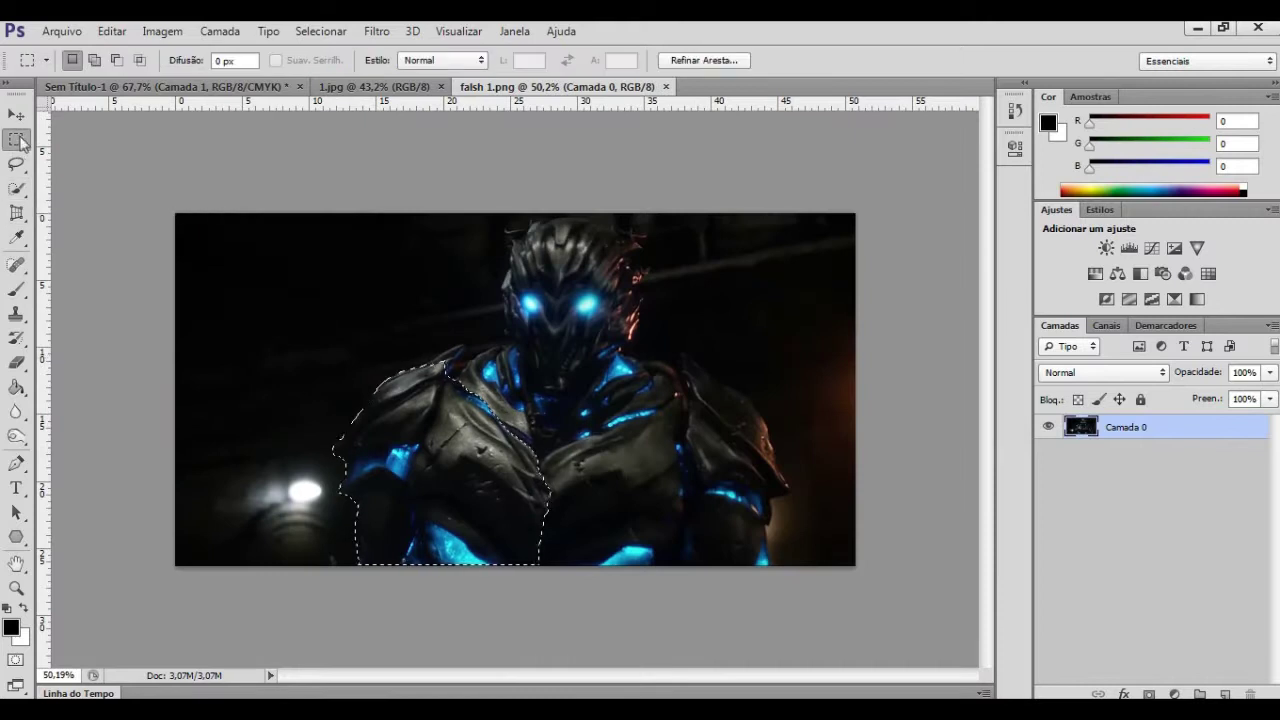
Start a Pen path along the left shoulder armour's lower edge and top.
left_click(17, 463)
scroll(234, 614, "up", 3)
scroll(183, 578, "up", 1)
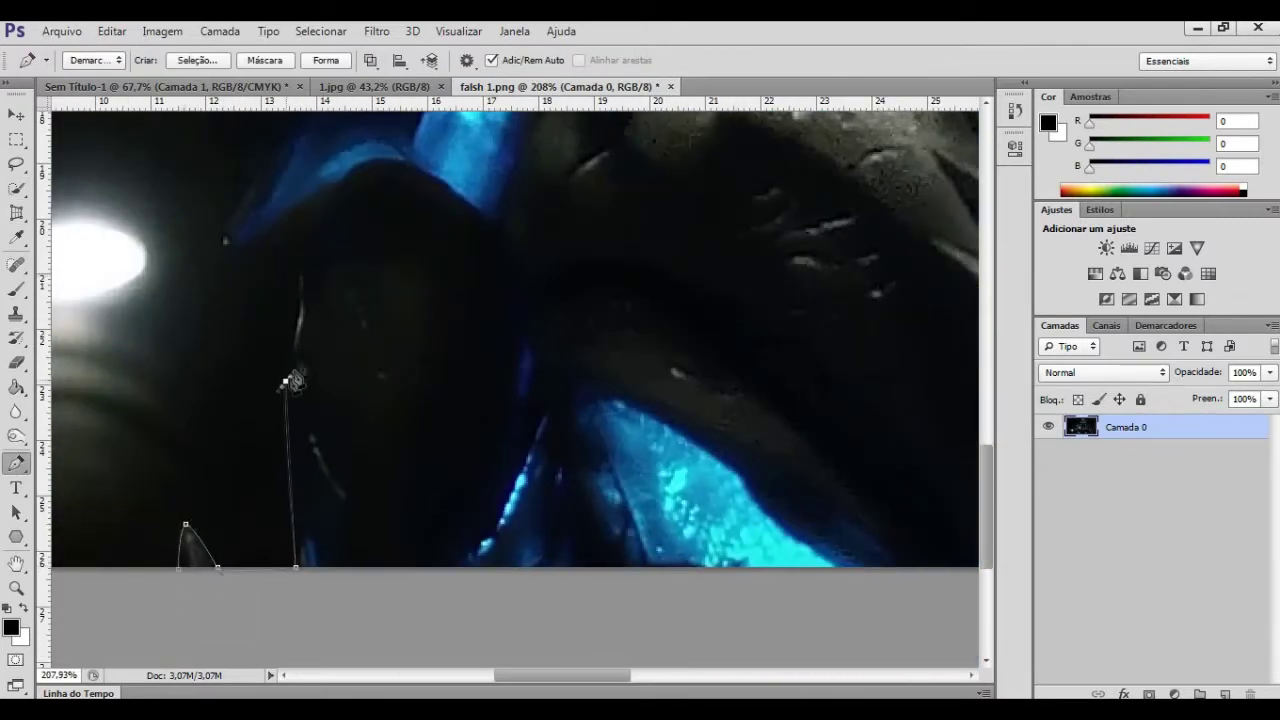
left_click_drag(285, 381, 298, 352)
scroll(302, 432, "up", 2)
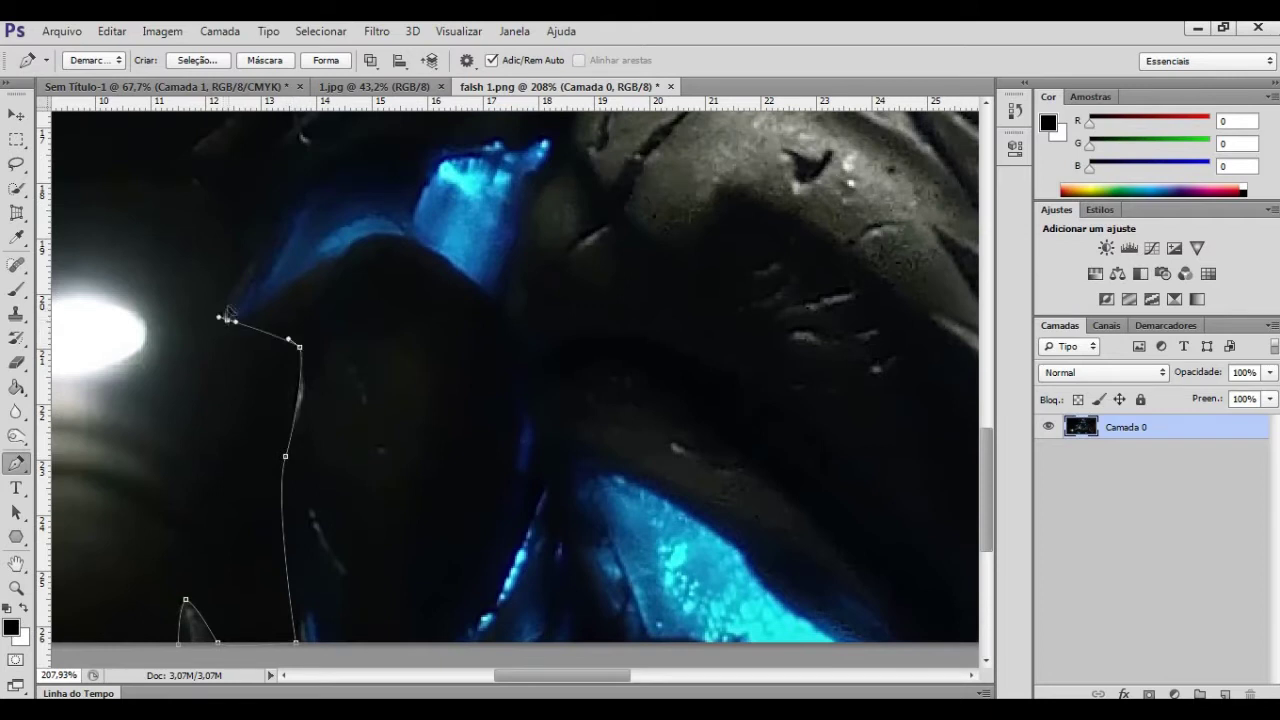
scroll(228, 316, "up", 2)
left_click_drag(261, 290, 259, 270)
scroll(193, 317, "up", 2)
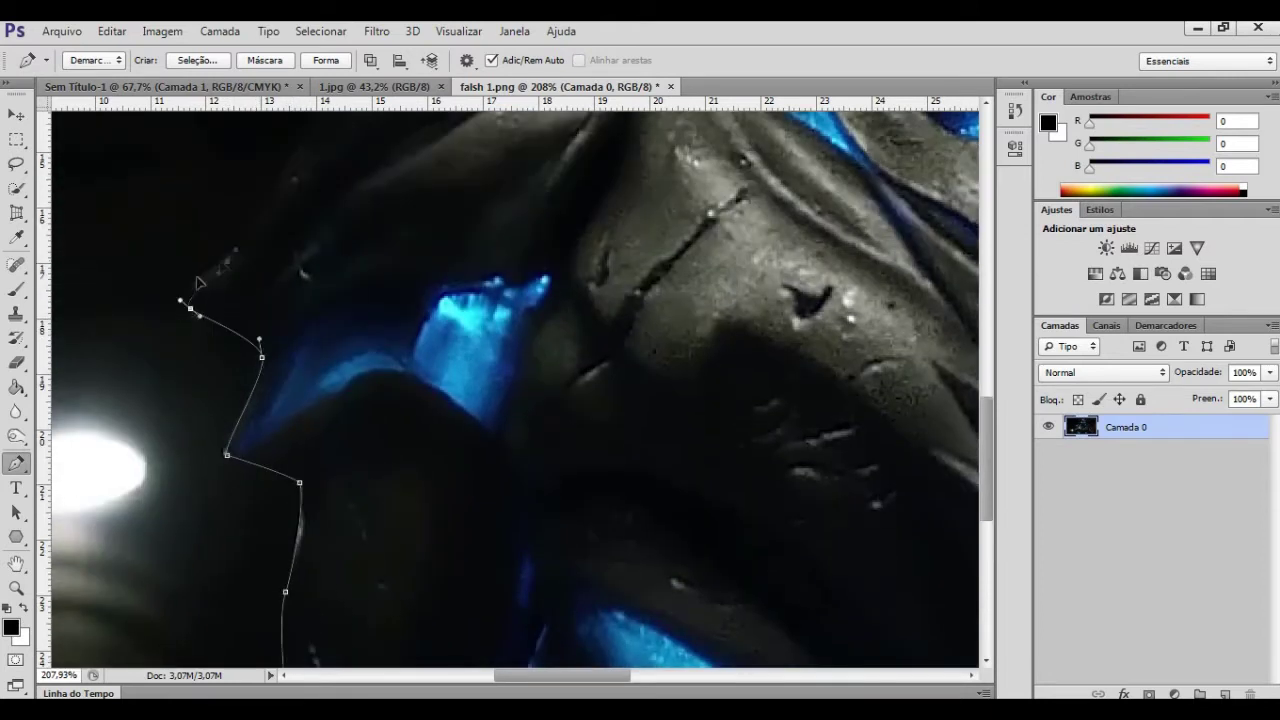
left_click(227, 256)
scroll(227, 256, "up", 2)
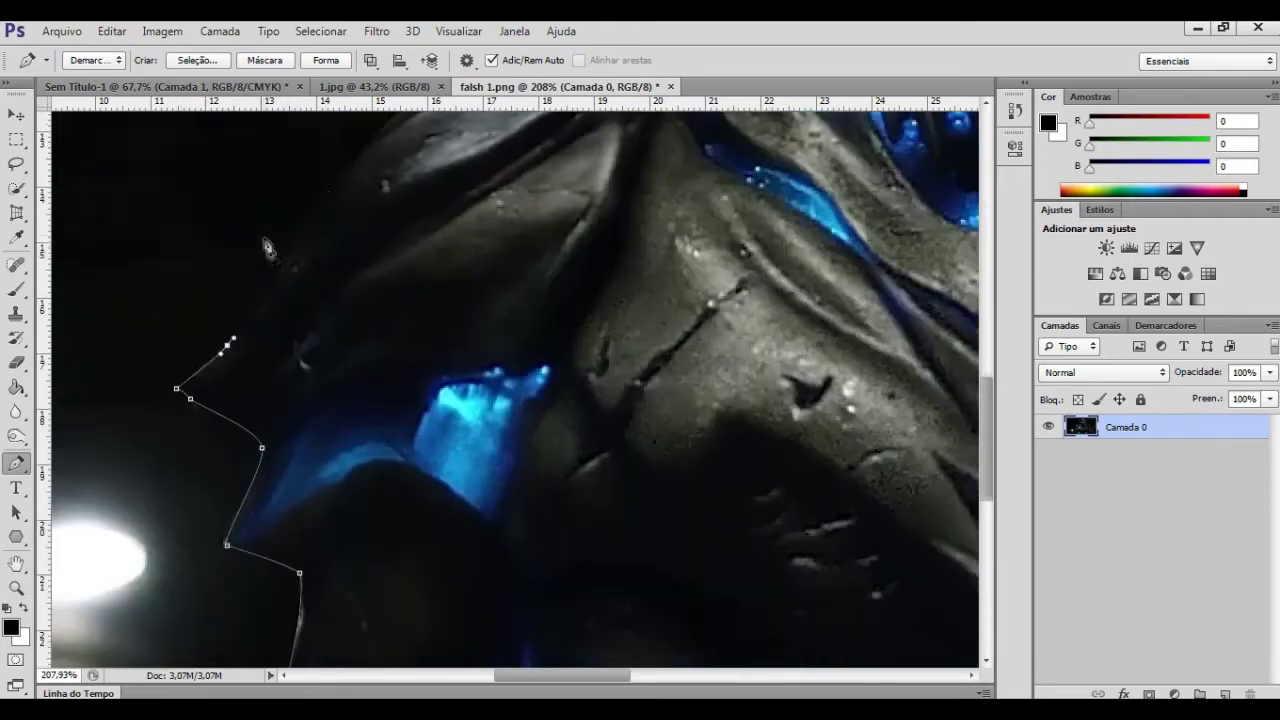
scroll(300, 270, "up", 2)
left_click(325, 258)
scroll(325, 258, "up", 2)
left_click_drag(430, 225, 456, 221)
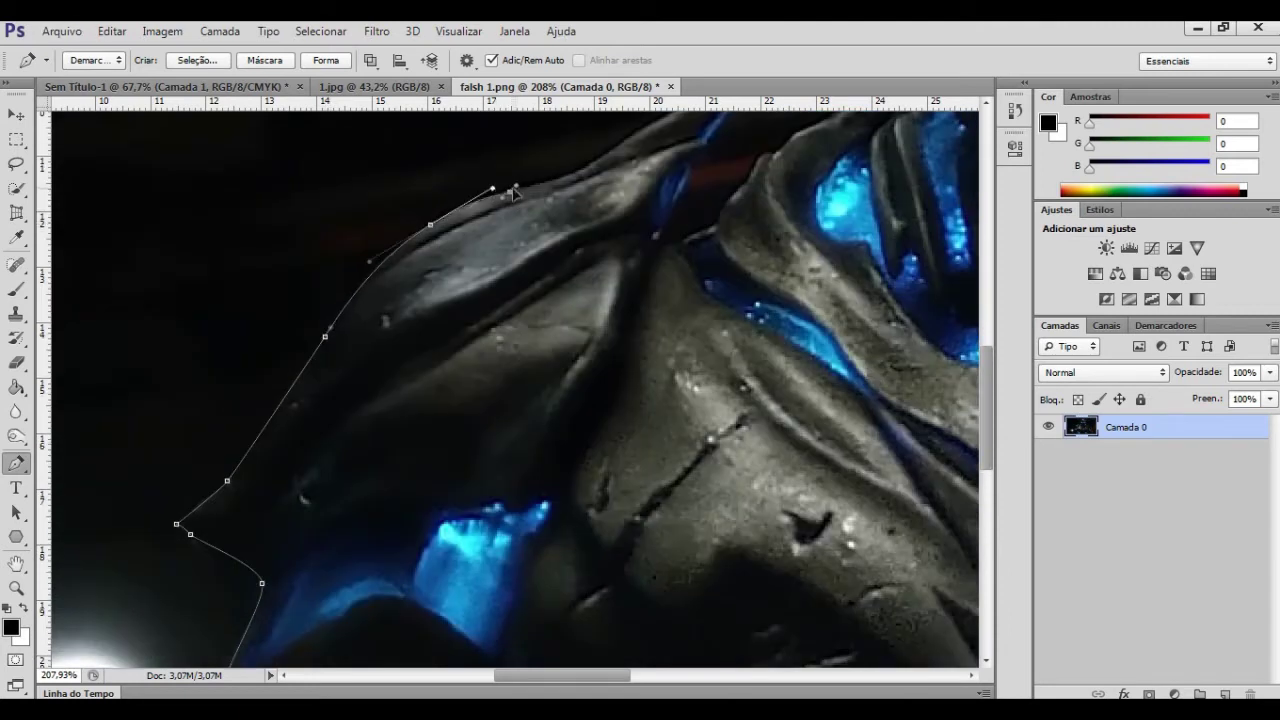
left_click(570, 178)
scroll(712, 178, "up", 3)
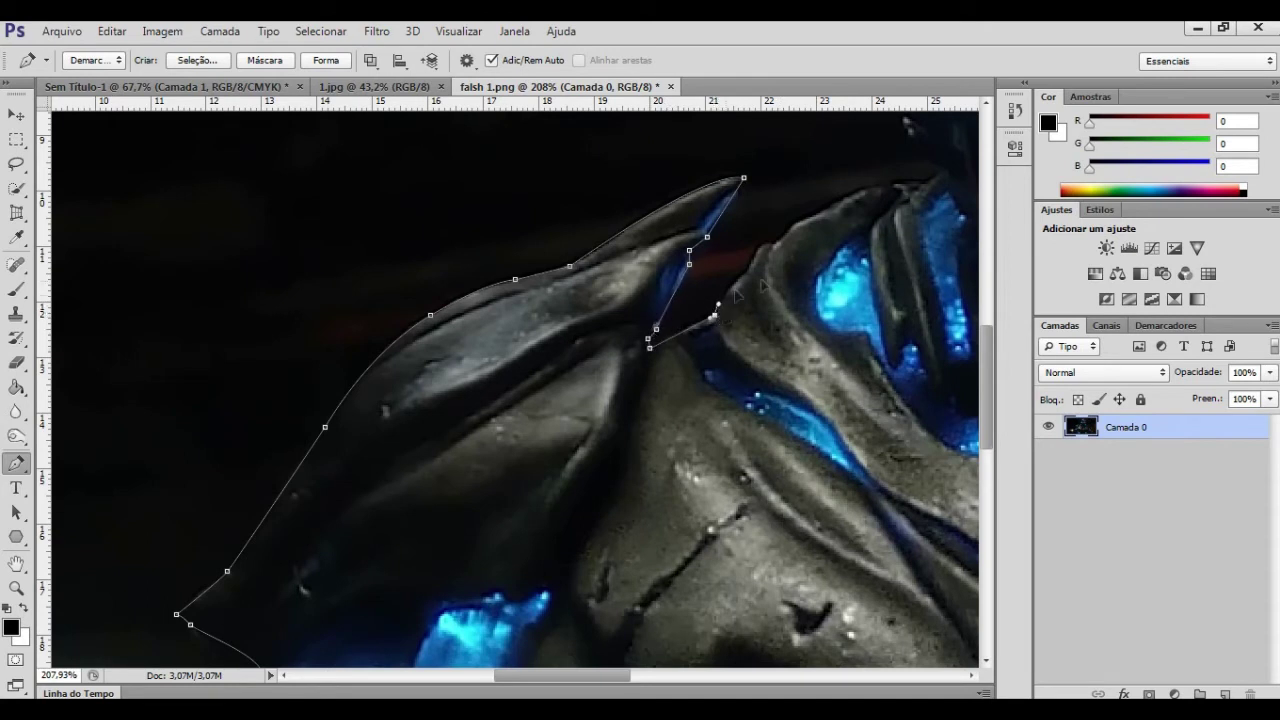
Continue the path along the armour edge, past the neck and up the head's side.
scroll(737, 295, "up", 2)
left_click(722, 397)
scroll(785, 346, "up", 3)
left_click(809, 386)
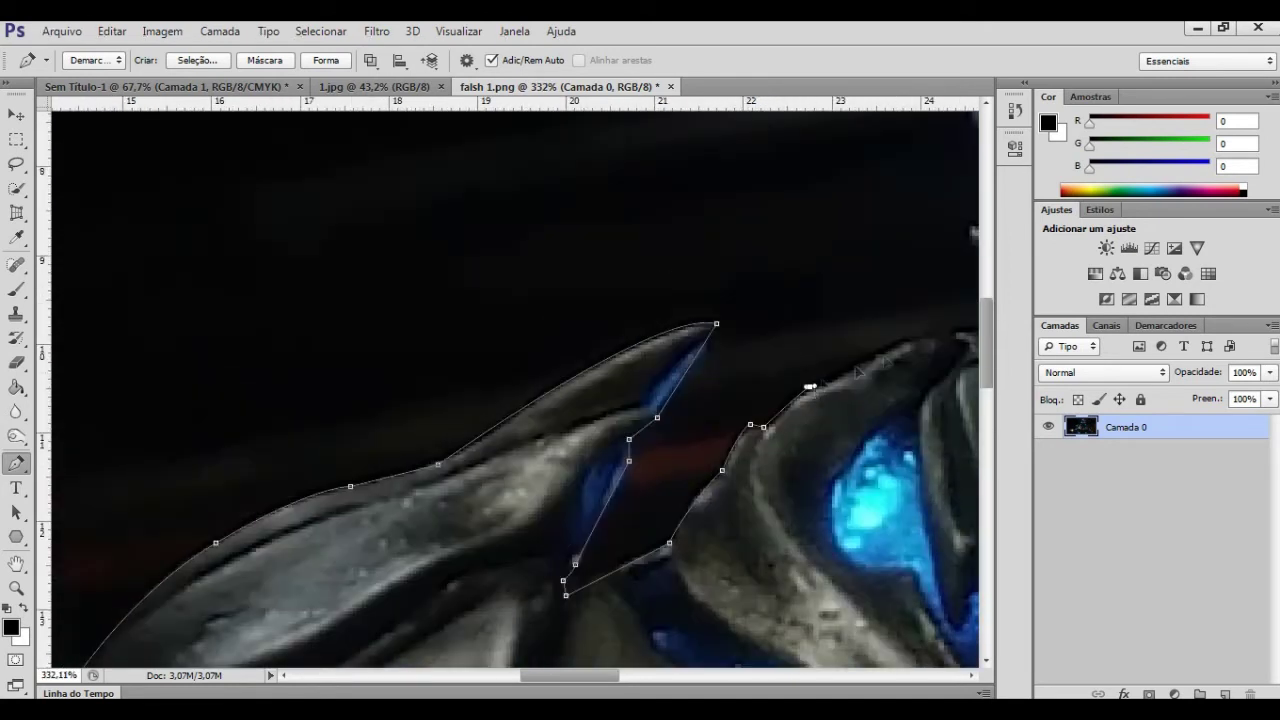
scroll(860, 405, "down", 1)
left_click(686, 337)
scroll(700, 340, "up", 3)
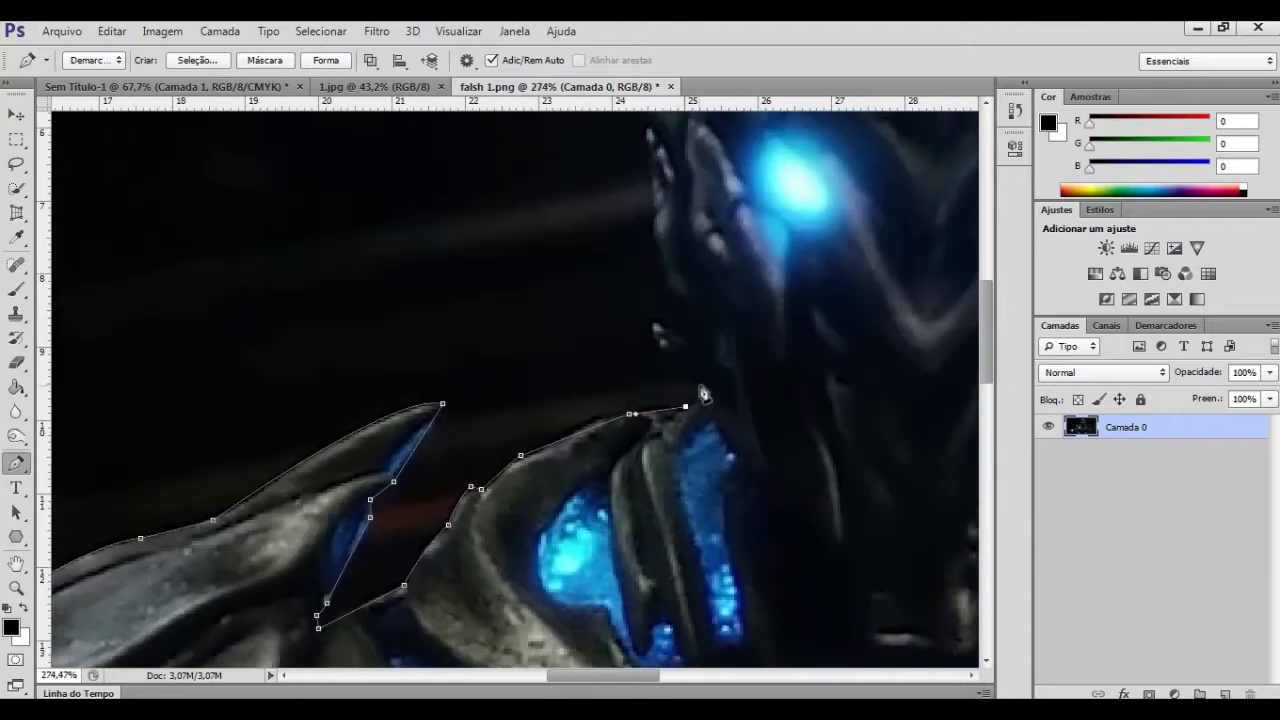
scroll(670, 303, "up", 3)
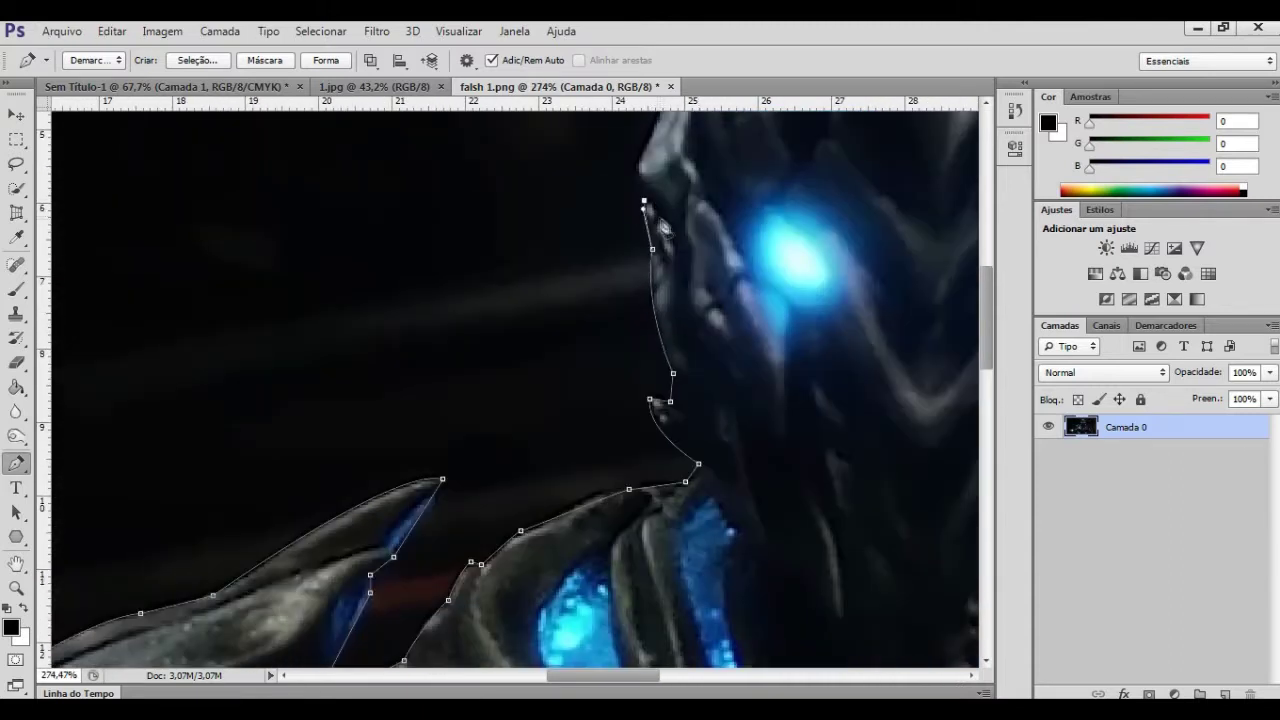
scroll(659, 224, "up", 3)
scroll(670, 330, "up", 3)
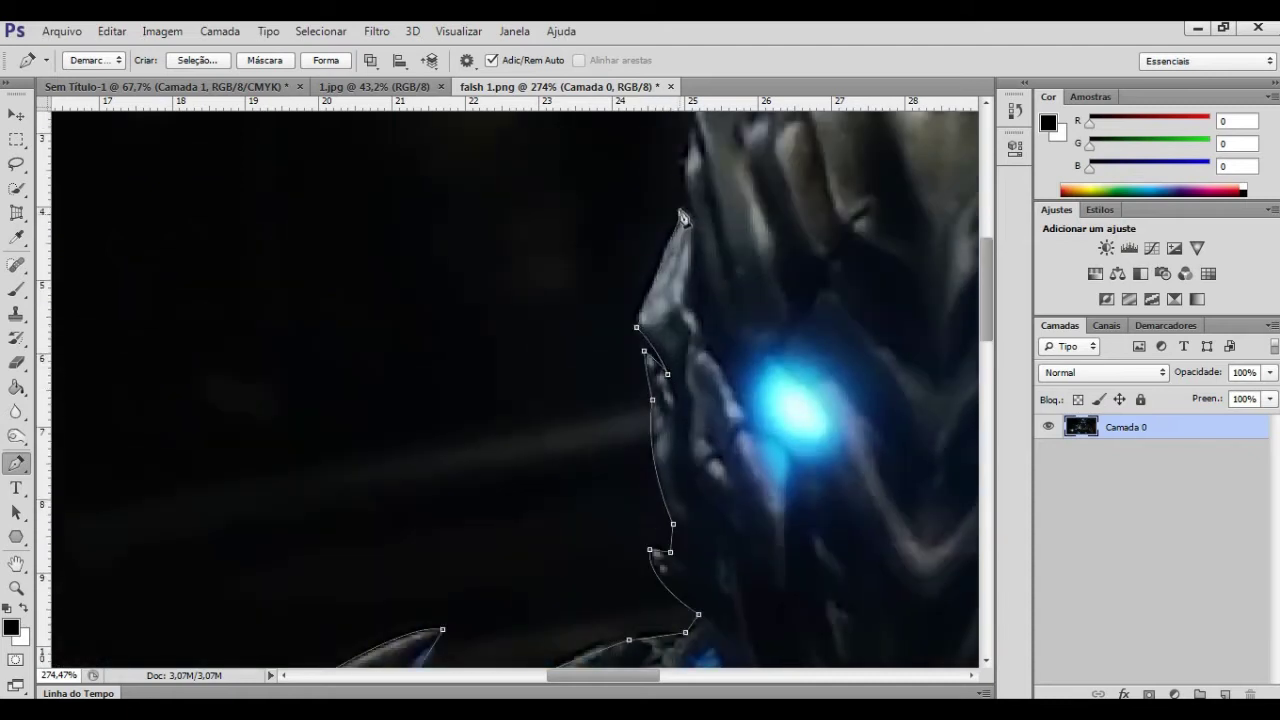
scroll(633, 326, "down", 3)
scroll(590, 351, "up", 4)
left_click(560, 282)
left_click(601, 225)
scroll(600, 230, "up", 3)
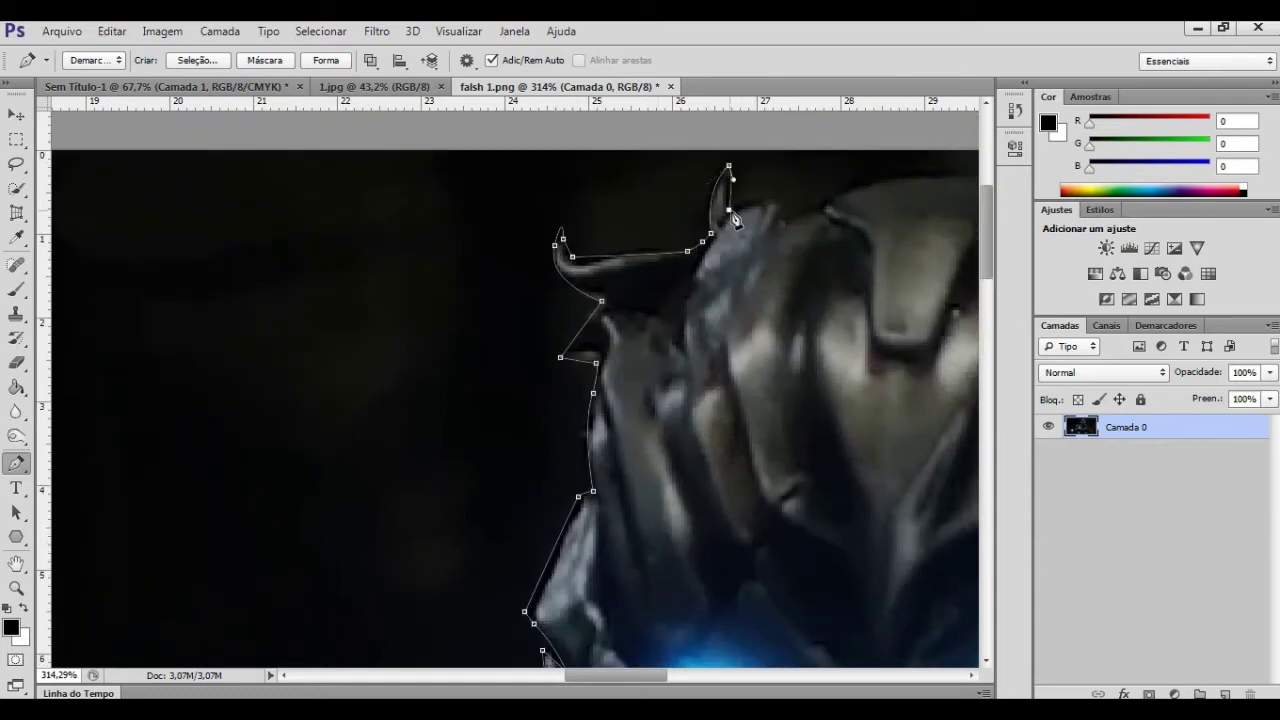
Trace the path across the helmet top and down its right-side spikes.
scroll(826, 207, "down", 1)
scroll(558, 281, "right", 5)
scroll(700, 360, "up", 1)
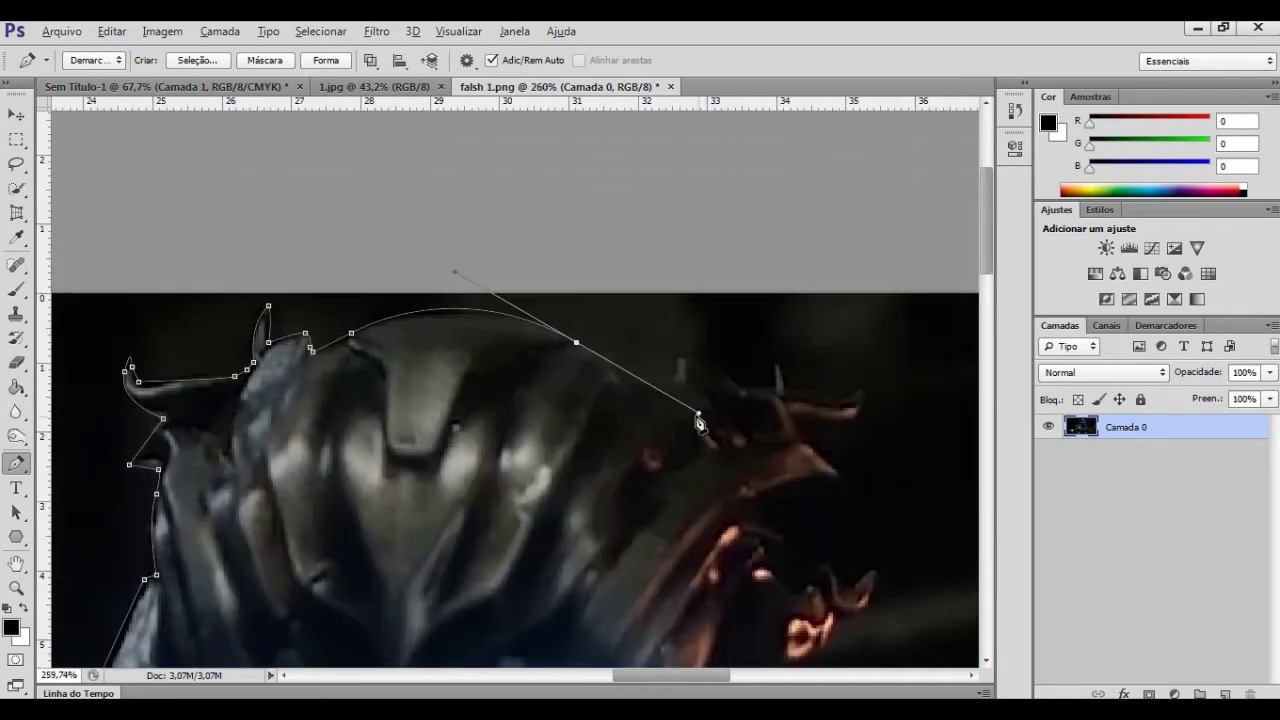
scroll(680, 400, "up", 1)
scroll(600, 430, "up", 1)
scroll(620, 410, "down", 2)
left_click_drag(641, 377, 658, 409)
scroll(730, 390, "down", 1)
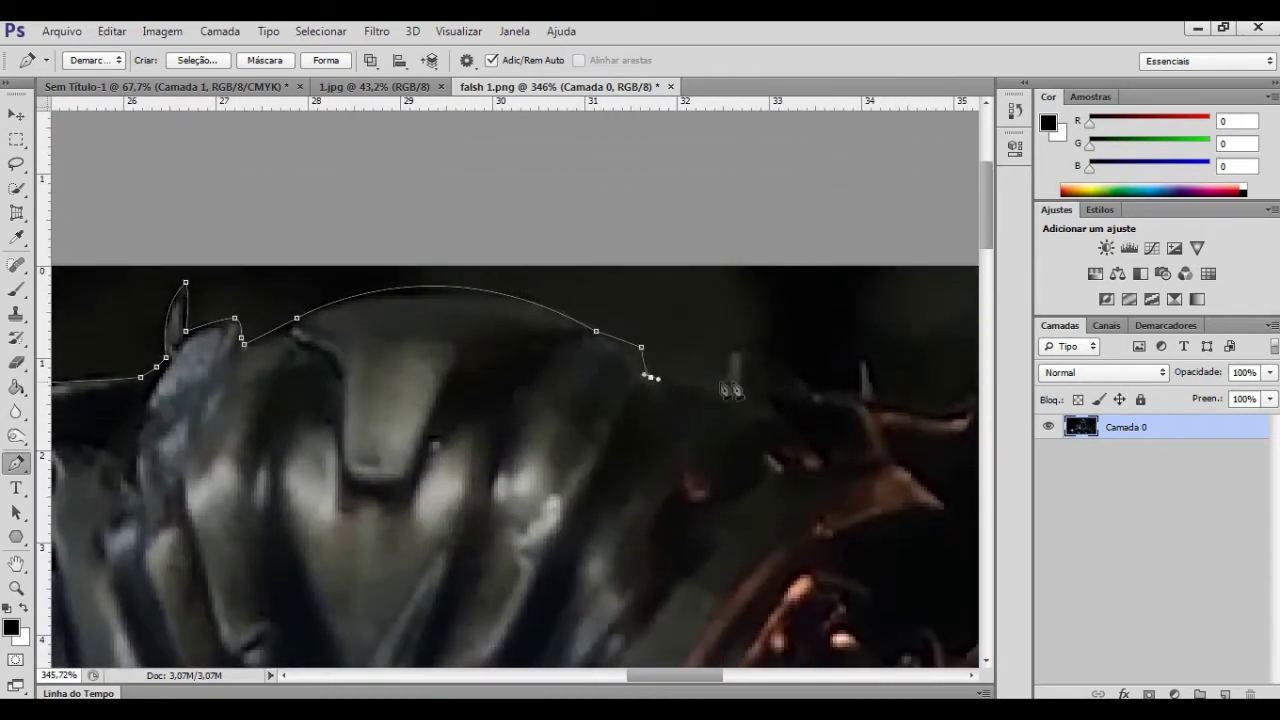
left_click(859, 361)
scroll(862, 370, "right", 5)
left_click_drag(606, 392, 605, 400)
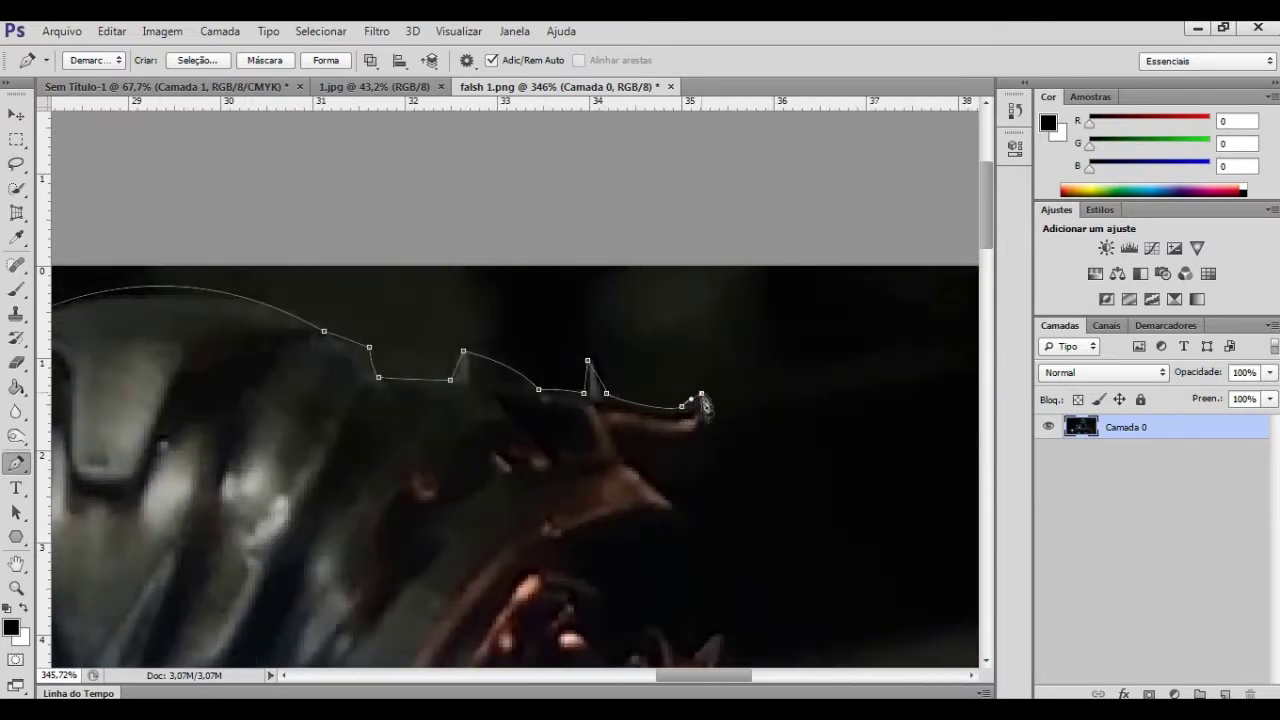
scroll(680, 513, "down", 3)
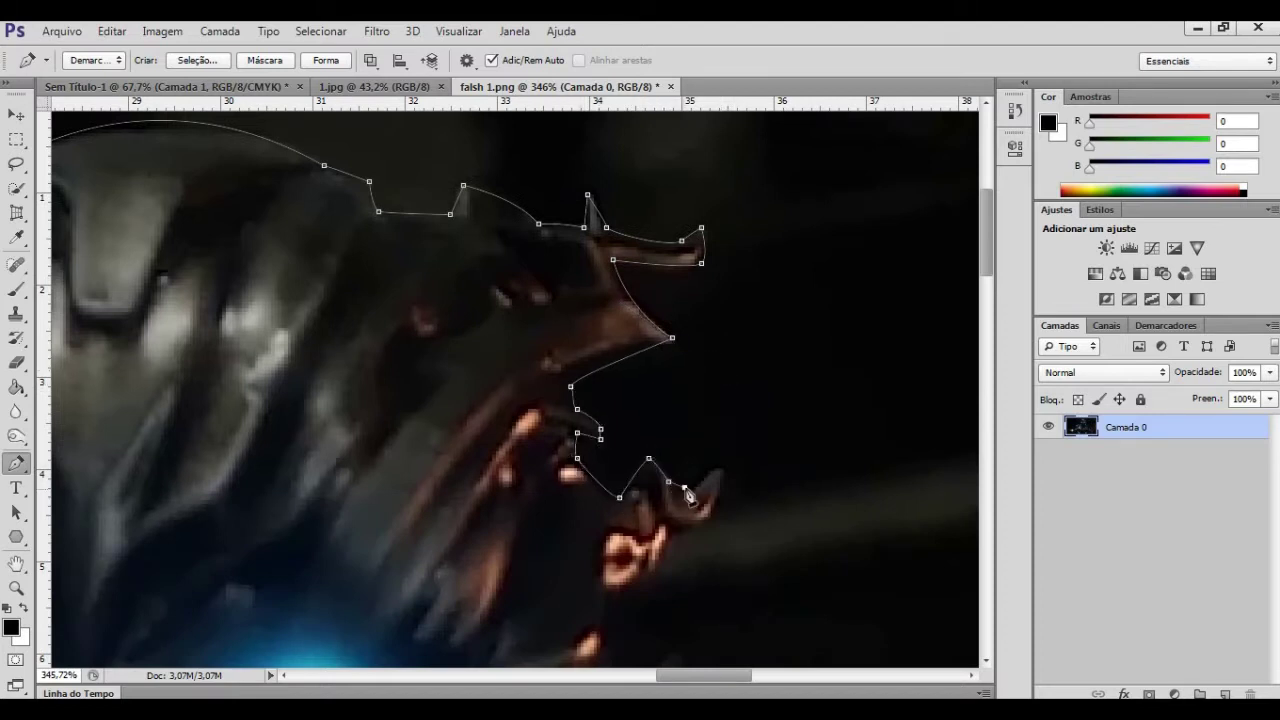
left_click(674, 526)
scroll(674, 526, "down", 2)
left_click_drag(610, 500, 563, 506)
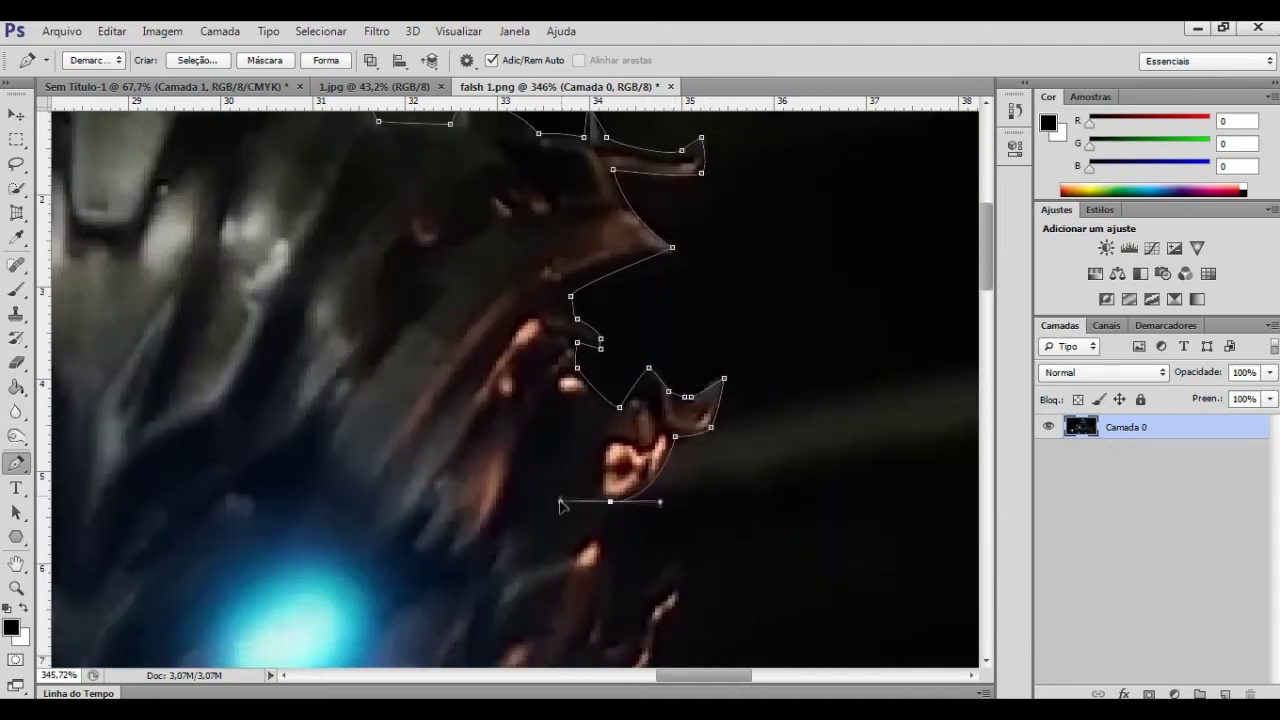
scroll(563, 506, "down", 3)
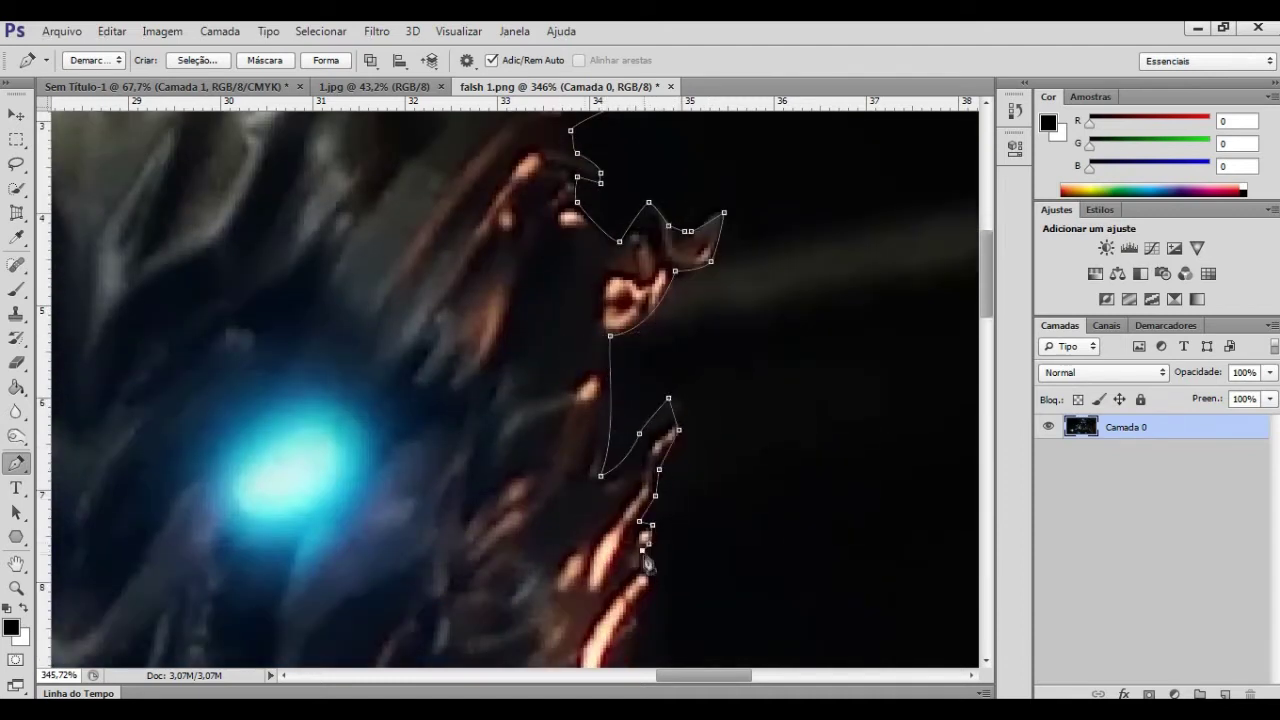
Continue the outline down the orange-lit edge onto the right shoulder.
scroll(647, 565, "down", 5)
scroll(647, 565, "up", 5)
left_click(655, 365)
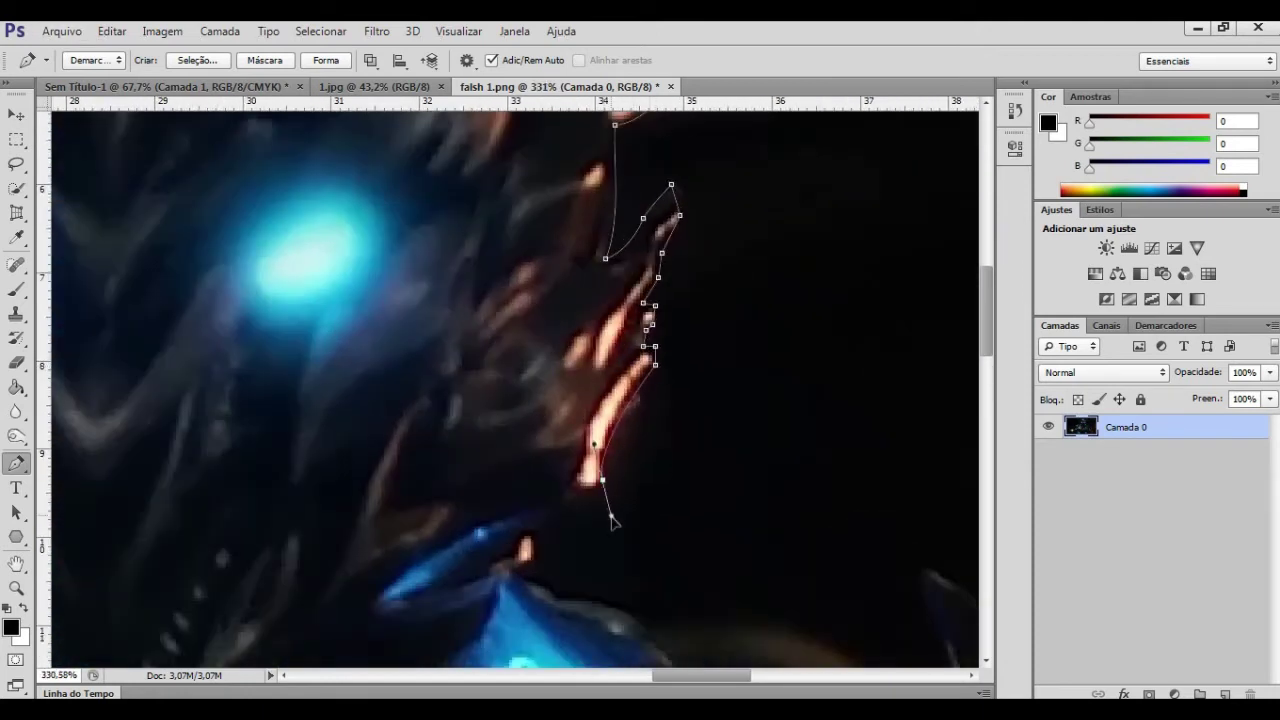
scroll(540, 537, "down", 2)
left_click(537, 461)
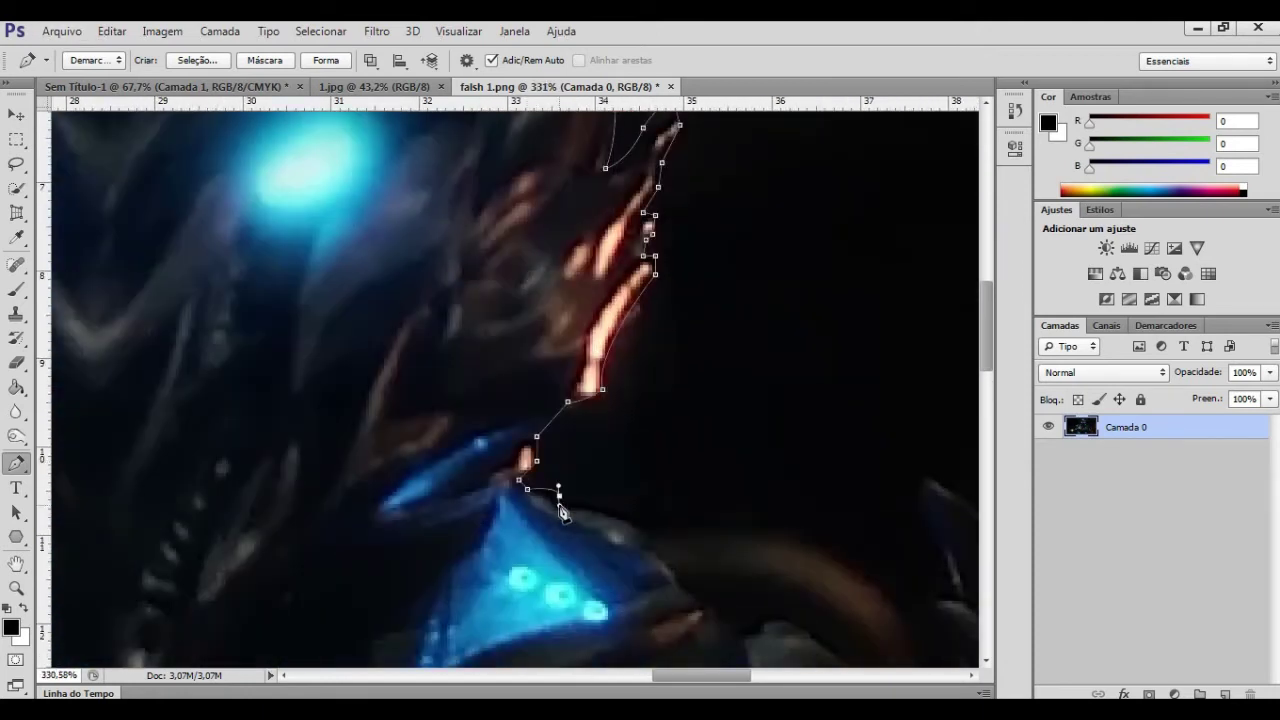
scroll(650, 538, "down", 3)
scroll(650, 538, "down", 2)
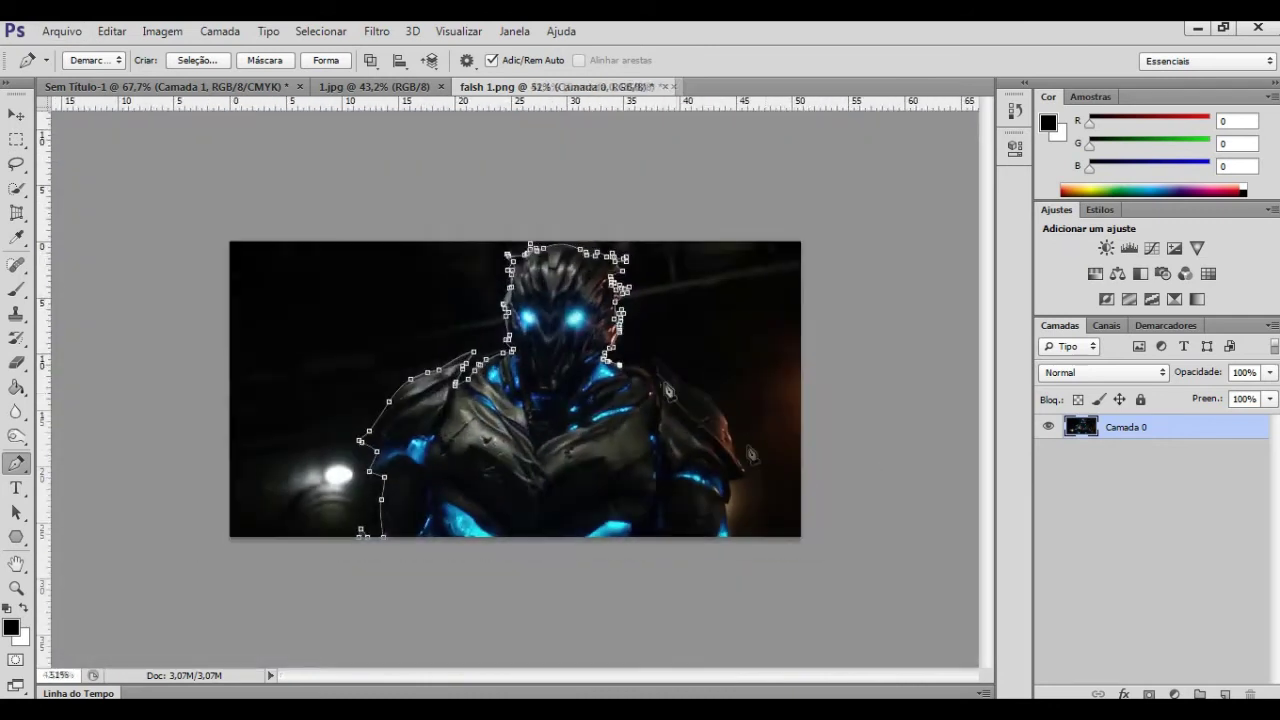
scroll(560, 420, "up", 4)
left_click(470, 333)
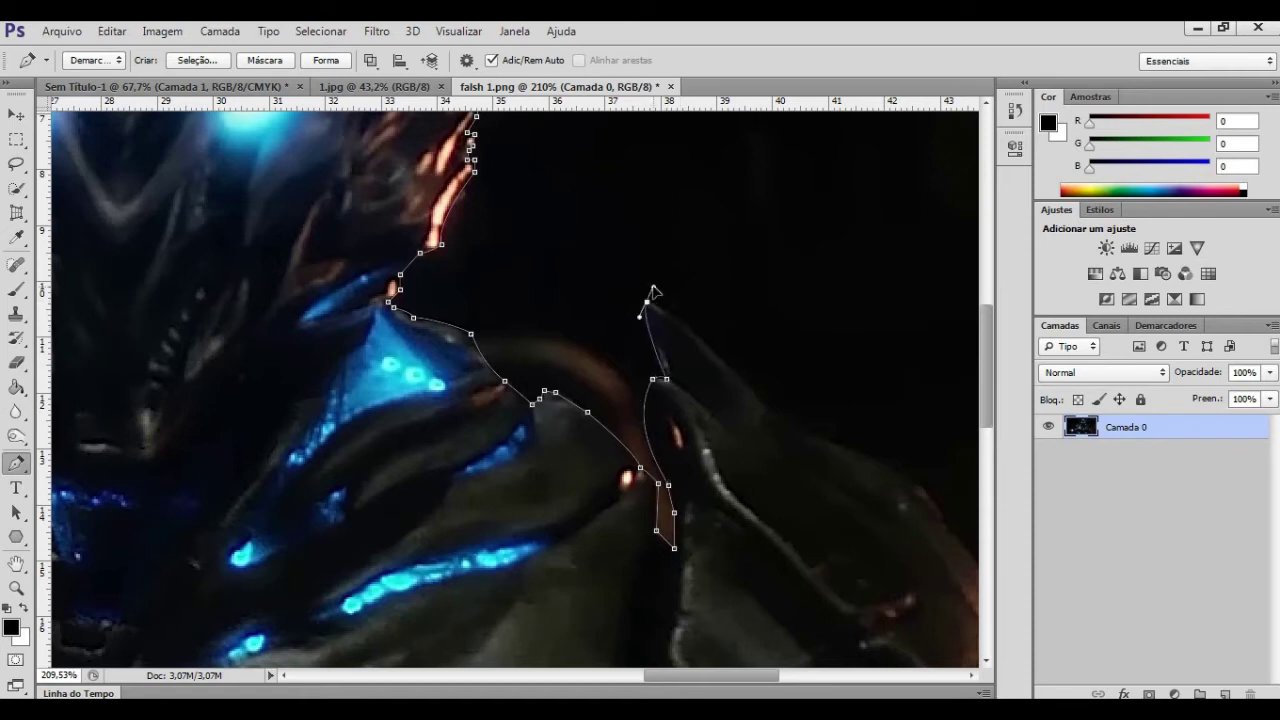
scroll(772, 443, "down", 1)
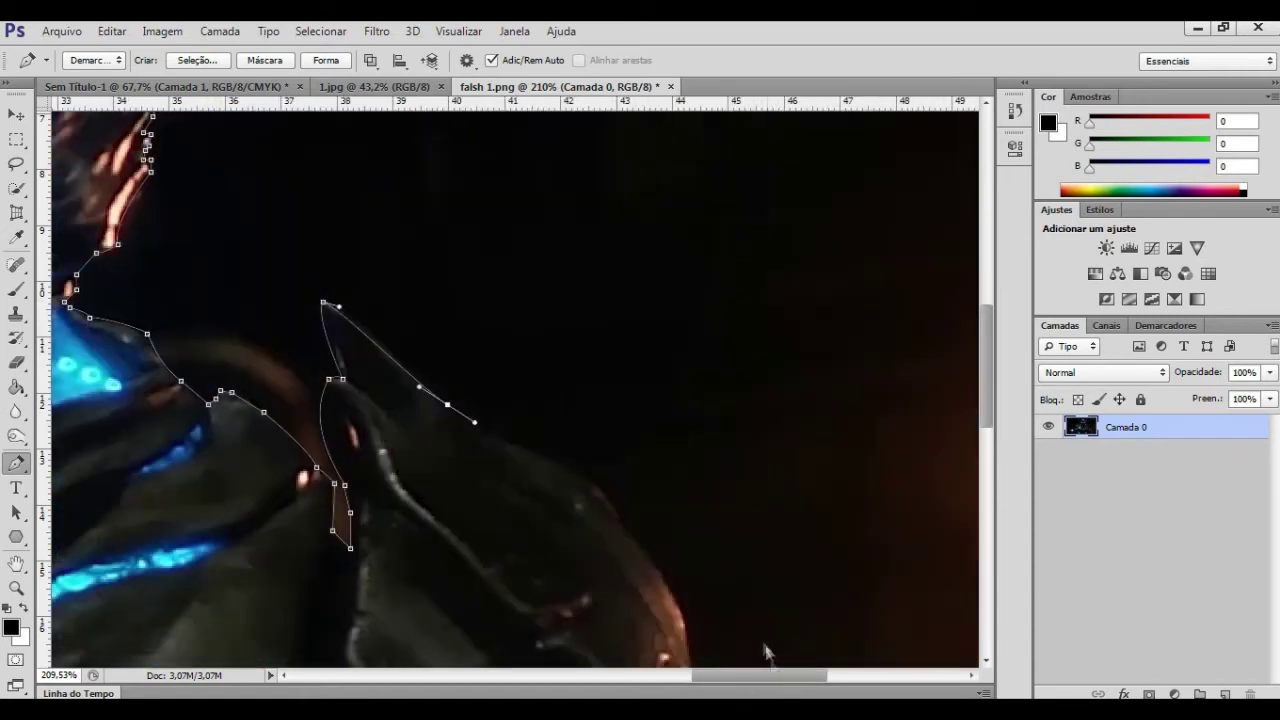
Finish the path along the right shoulder armour edge down to its tip.
left_click(596, 393)
left_click(616, 435)
scroll(620, 418, "down", 3)
left_click(680, 365)
left_click(712, 479)
left_click(717, 493)
scroll(752, 470, "down", 2)
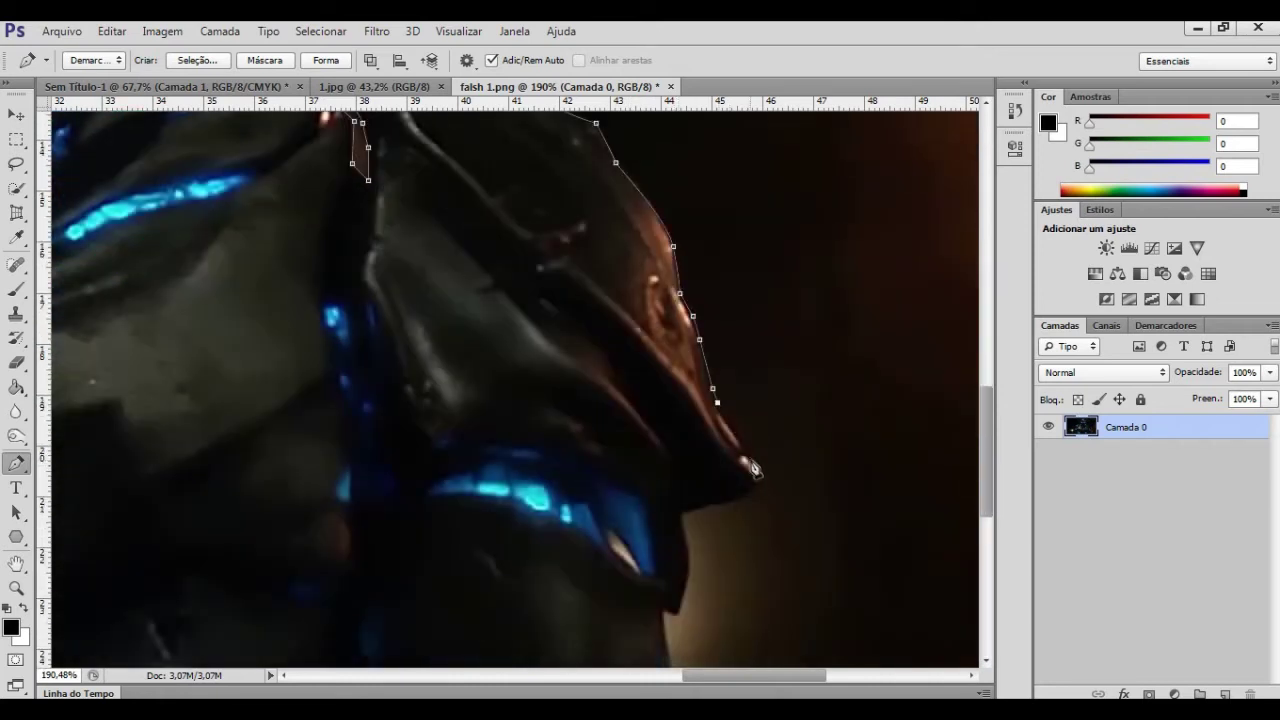
left_click(680, 513)
scroll(680, 490, "down", 3)
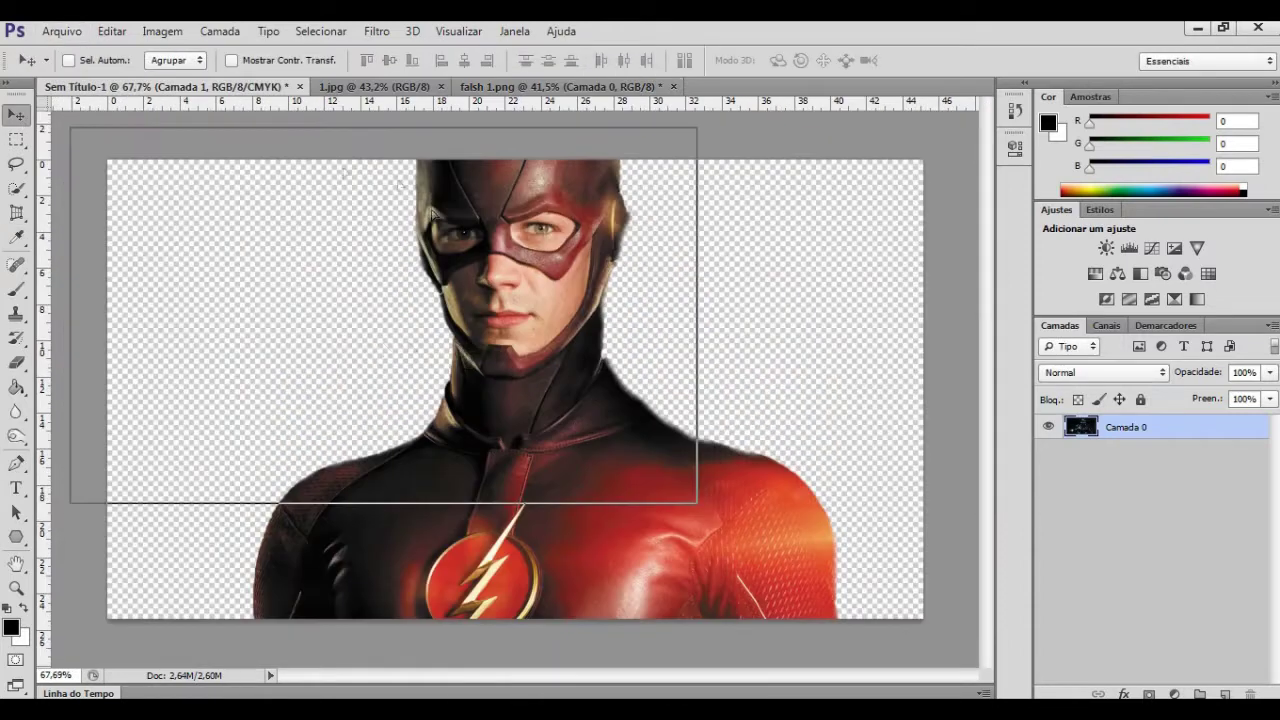
Drag the Savitar cut-out into Sem Título-1 as Camada 2, stretched slightly taller and shifted left over Flash.
left_click_drag(432, 213, 532, 383)
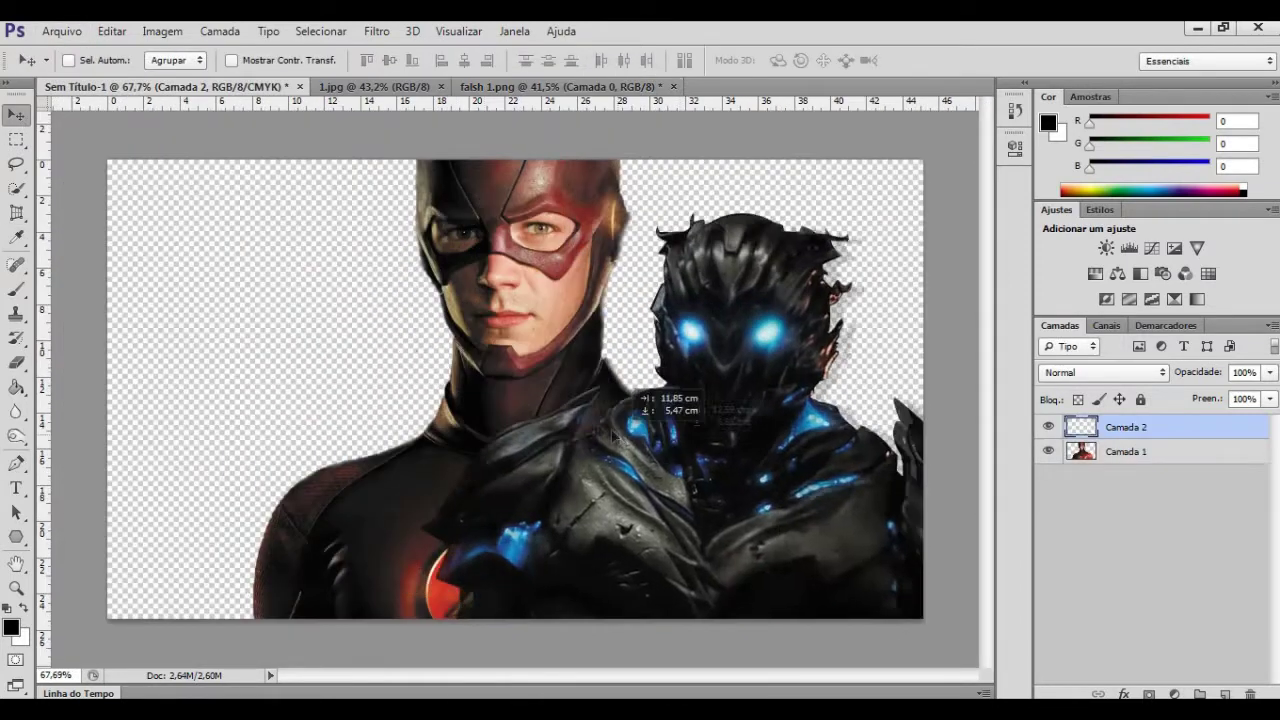
key("ctrl+t")
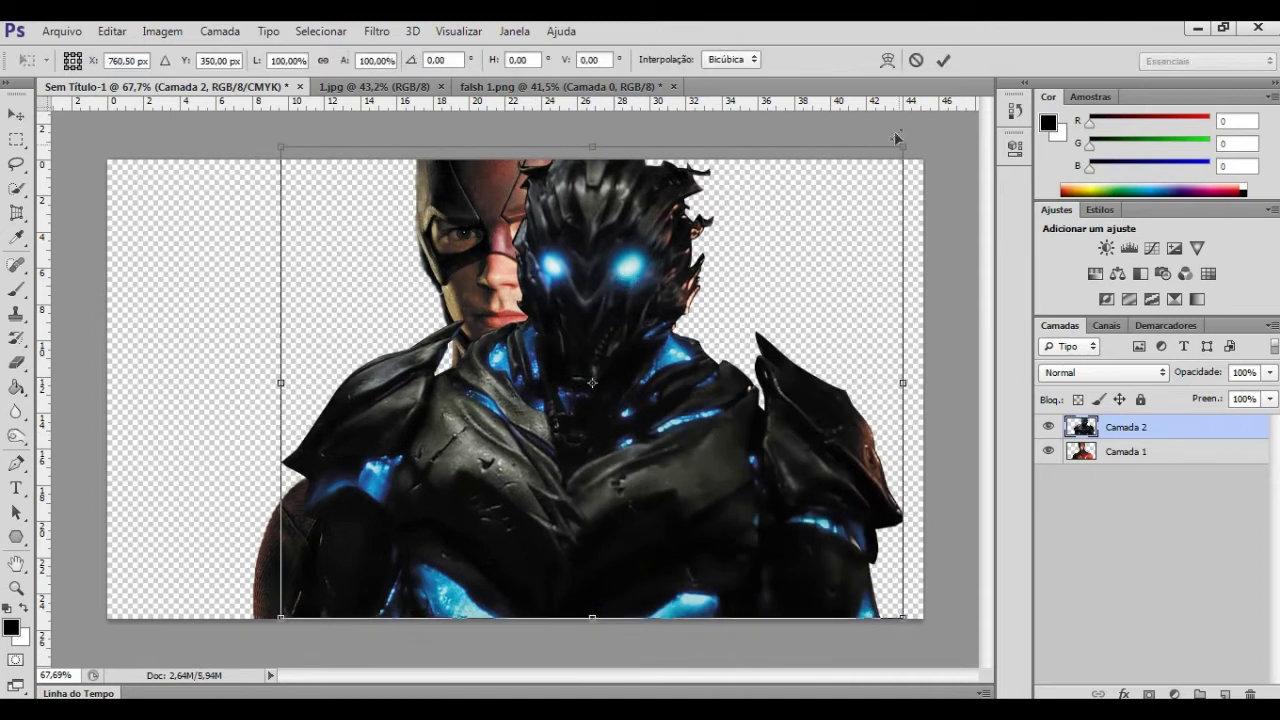
left_click_drag(594, 146, 594, 113)
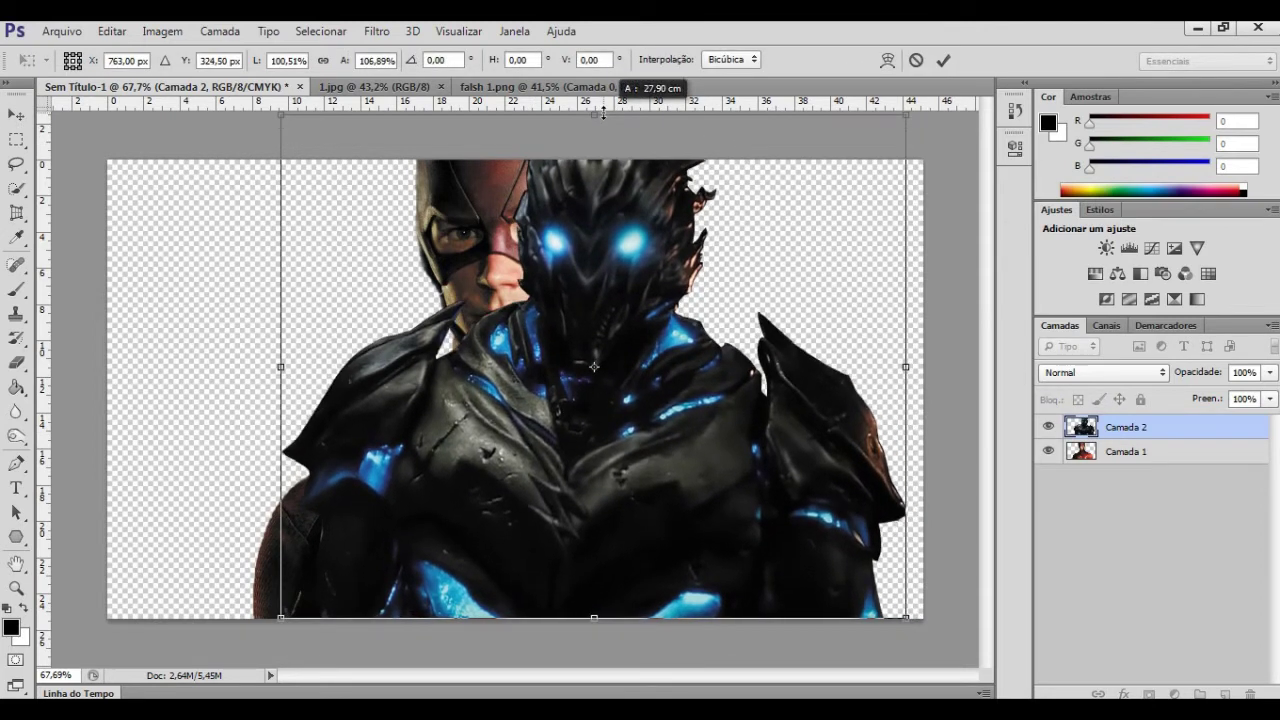
mouse_move(594, 342)
left_mouse_down()
mouse_move(566, 342)
mouse_move(600, 300)
left_mouse_up()
key("Return")
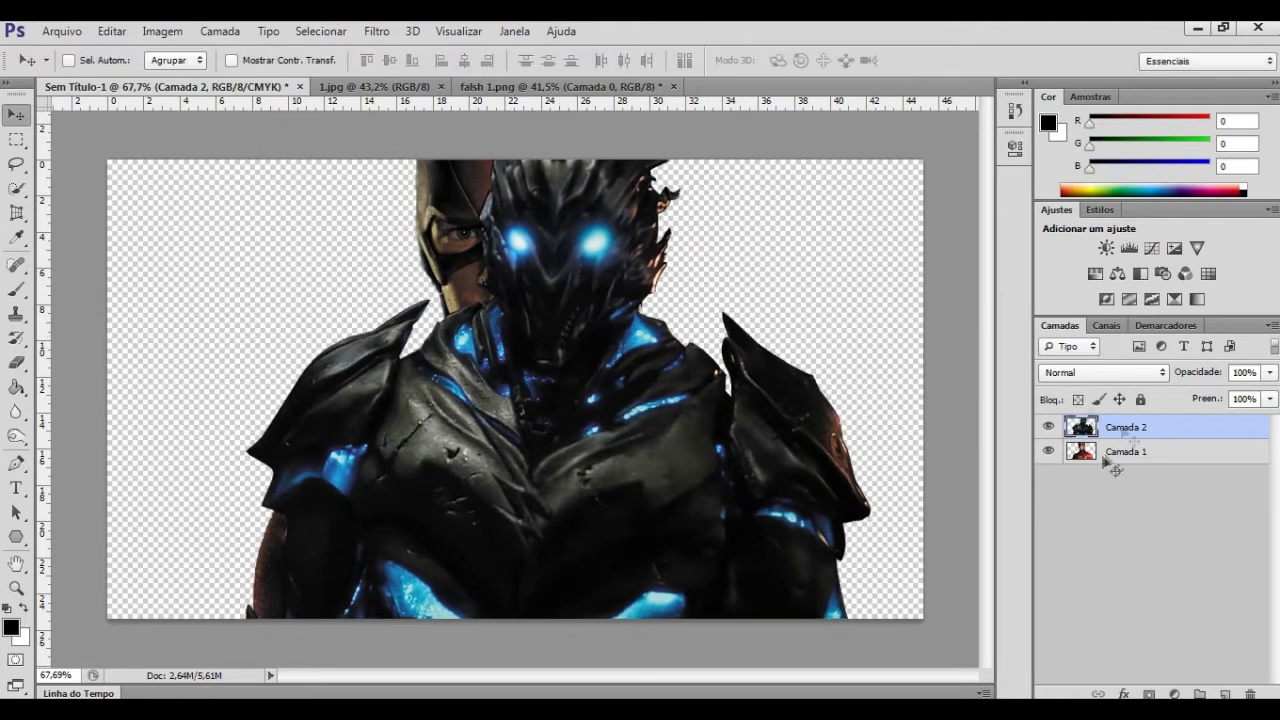
Hide Camada 2 and marquee-select the left half of the canvas.
left_click(1048, 427)
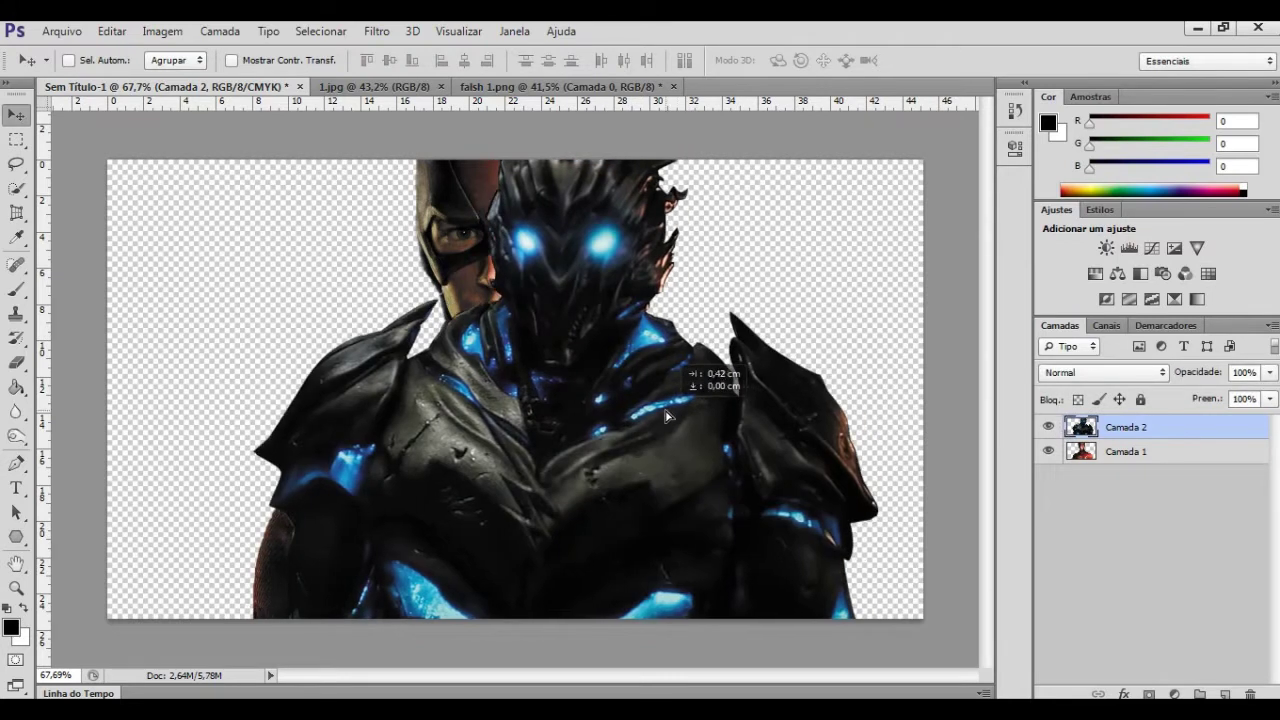
left_click(1048, 427)
key("m")
mouse_move(108, 160)
left_mouse_down()
mouse_move(528, 563)
mouse_move(519, 675)
left_mouse_up()
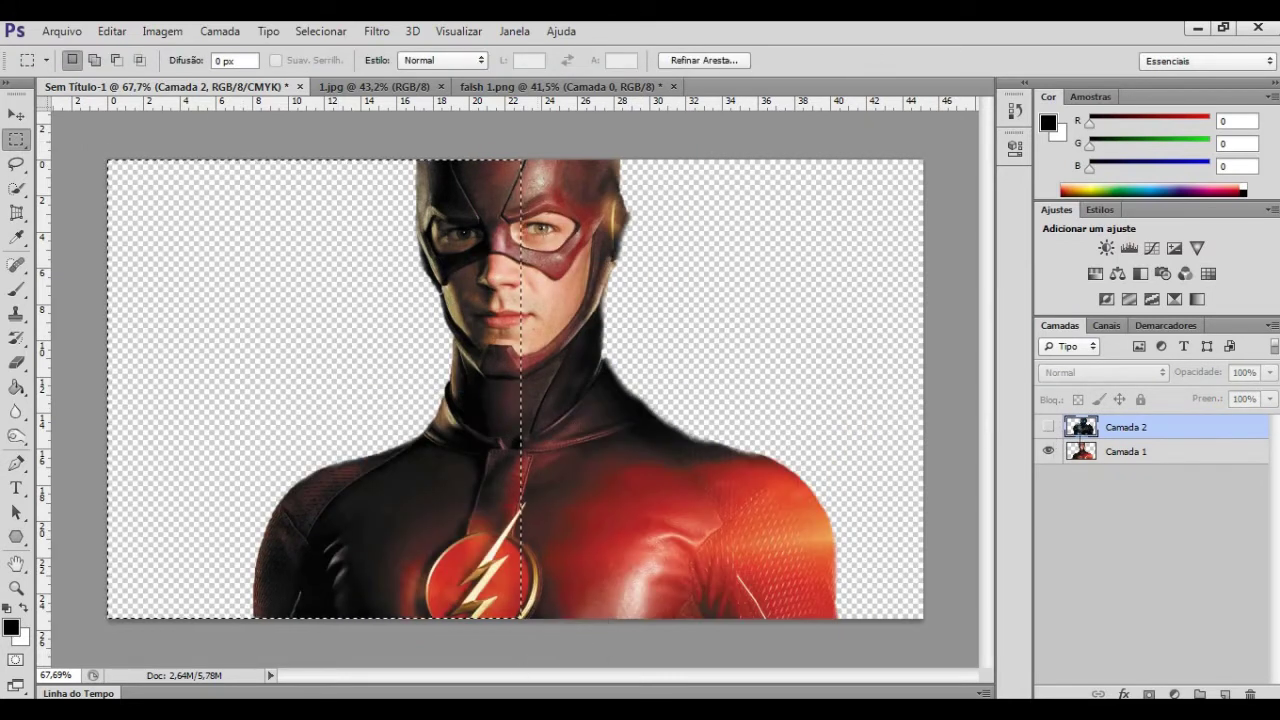
Show Camada 2 again, delete its left half, and slide the Savitar half left over Flash's face.
left_click(1048, 427)
key("Delete")
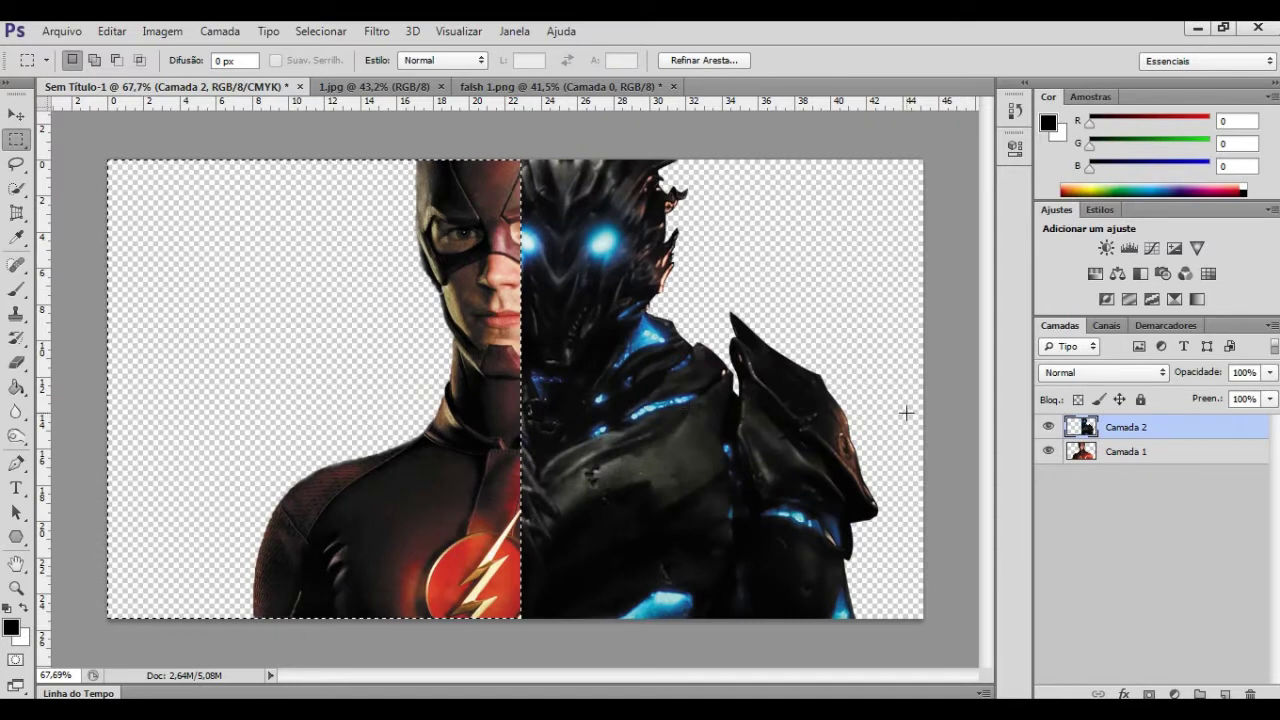
key("ctrl+d")
key("v")
left_click_drag(746, 415, 712, 415)
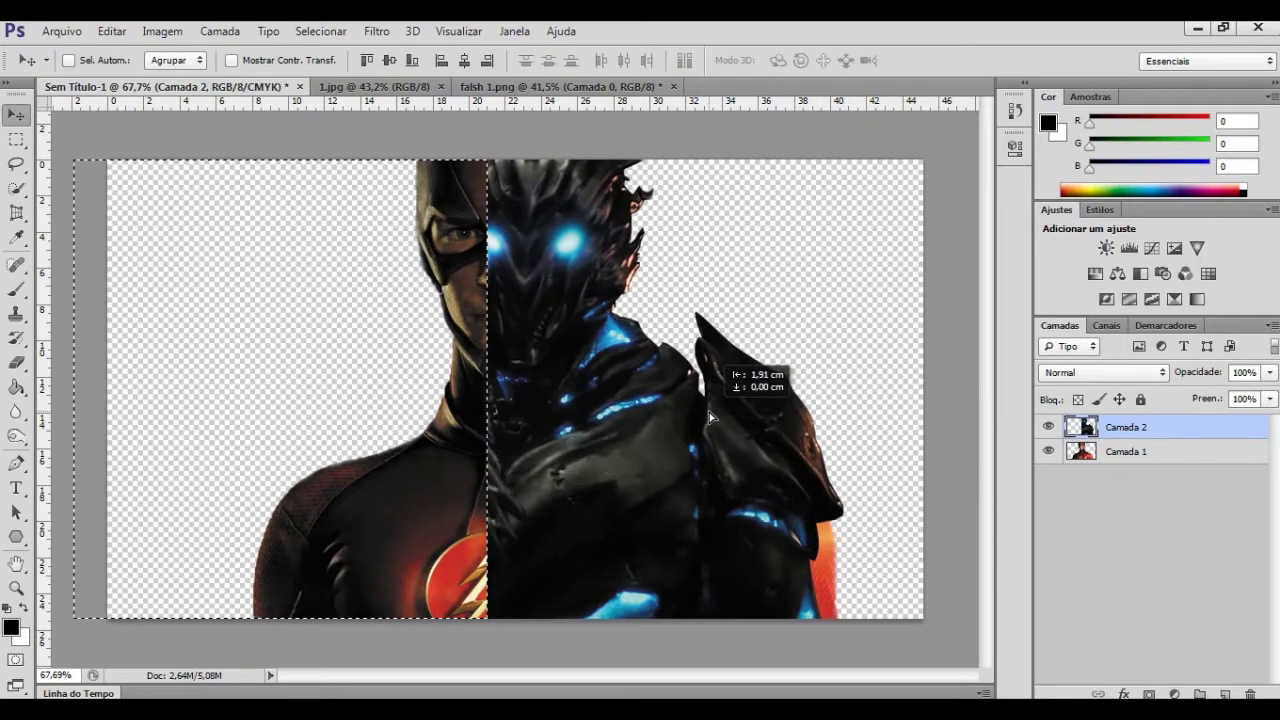
Delete a narrow Savitar strip along the seam and nudge the Savitar half slightly further left.
key("m")
left_click_drag(355, 160, 540, 650)
key("Delete")
key("ctrl+z")
left_click_drag(458, 160, 526, 650)
key("Delete")
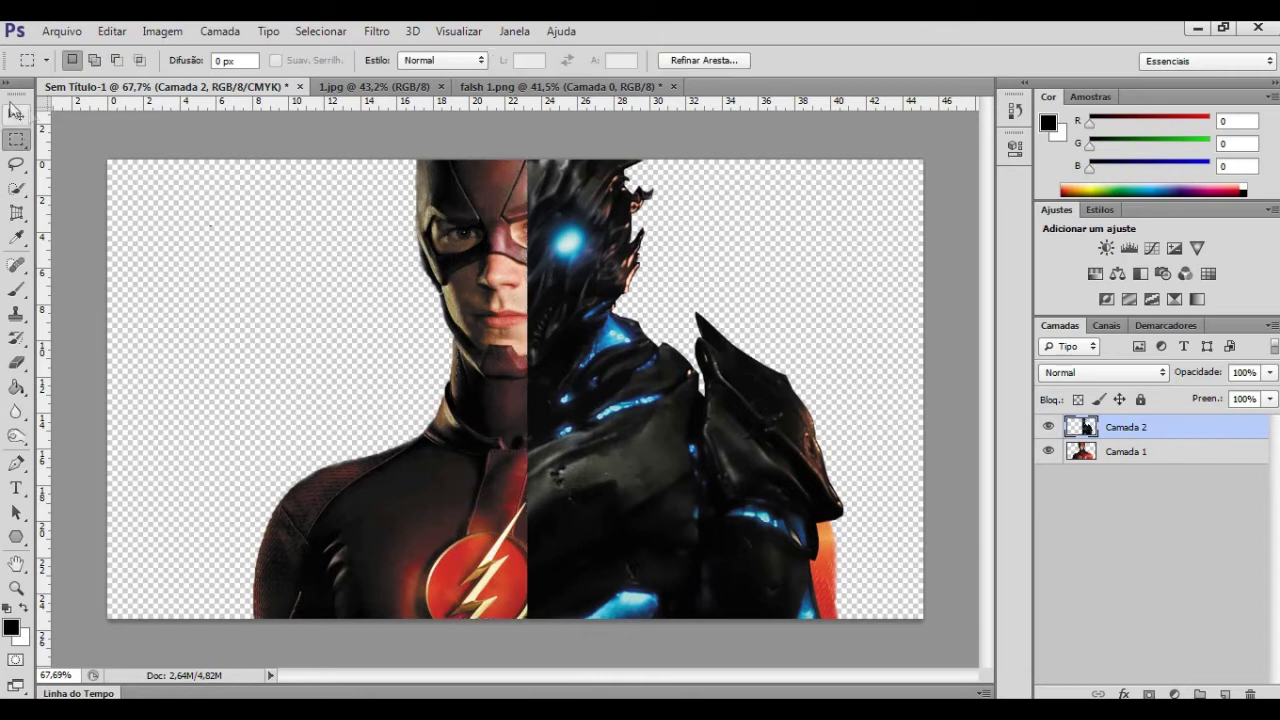
key("ctrl+d")
key("v")
left_click_drag(610, 372, 597, 372)
Switch to the Flash half layer and toggle the Savitar half's visibility to inspect leftover pixels.
left_click(1160, 457)
key("e")
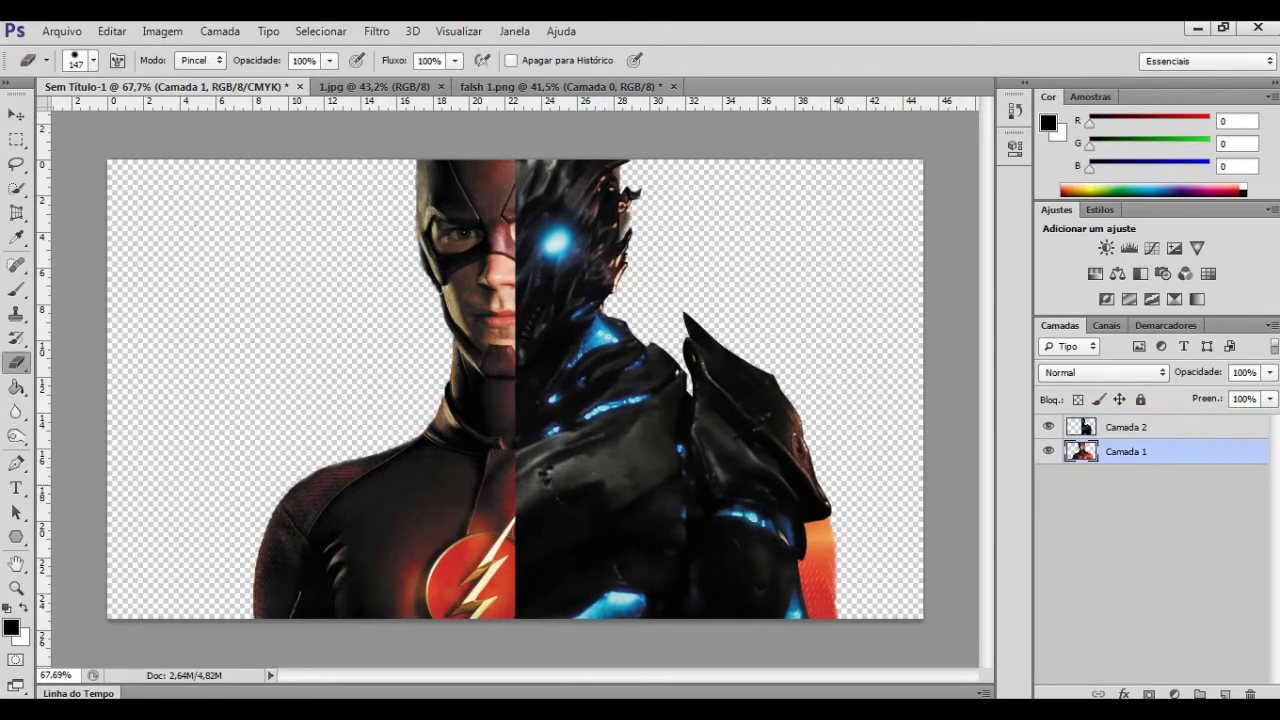
scroll(840, 575, "up", 2)
scroll(840, 575, "down", 3)
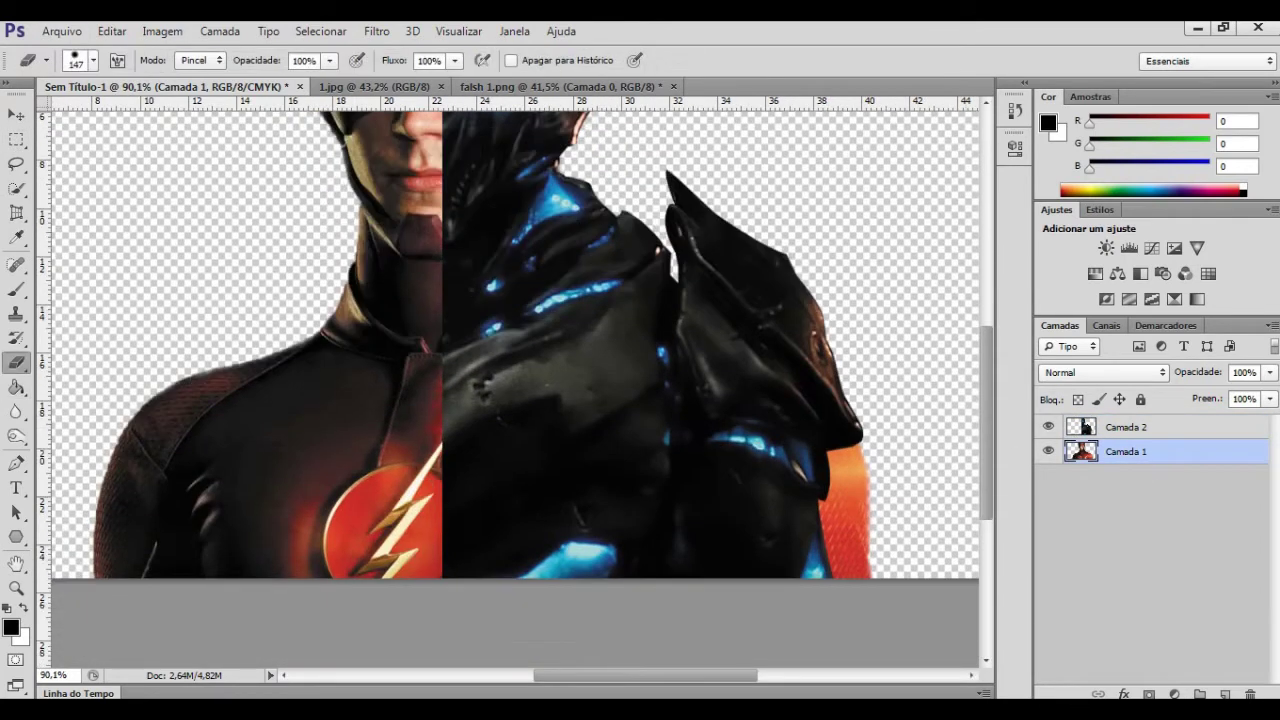
left_click(1048, 427)
scroll(875, 570, "down", 2)
left_click(1048, 427)
Clear the stray Flash pieces on the right edge and merge both halves into one layer.
key("m")
scroll(811, 533, "up", 2)
left_click_drag(757, 235, 905, 465)
scroll(811, 533, "down", 2)
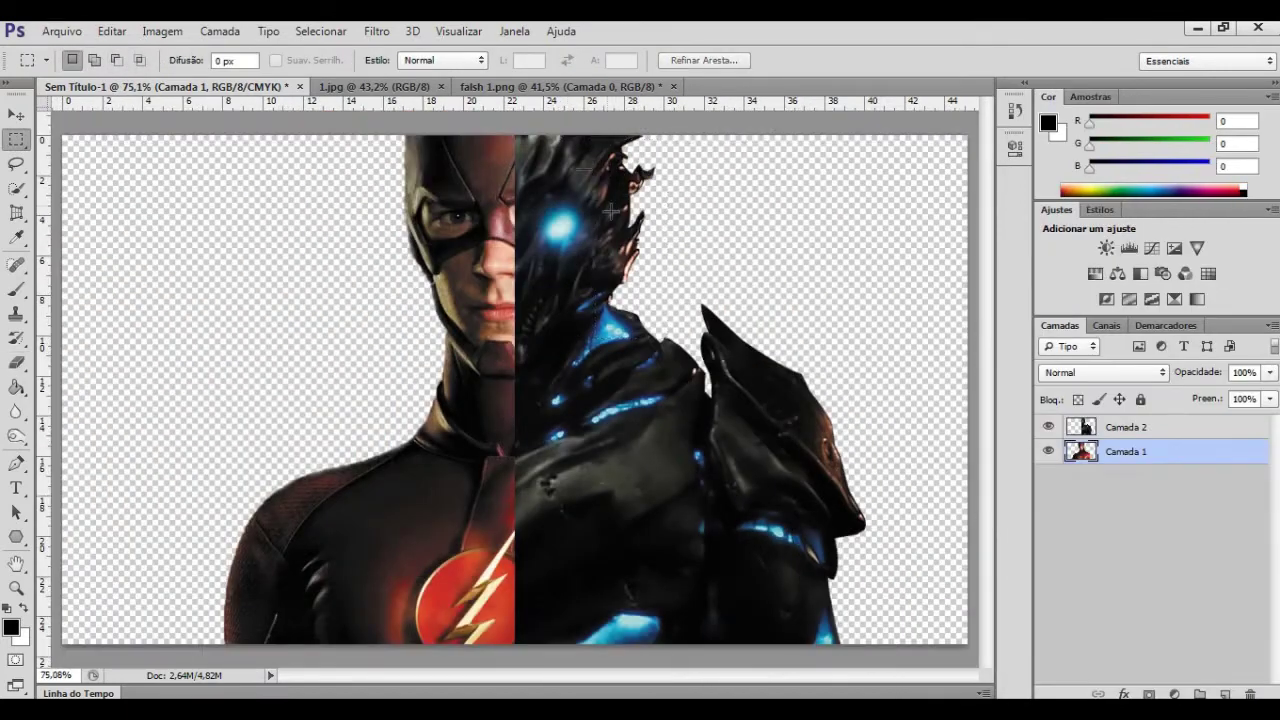
key("ctrl+d")
scroll(868, 412, "down", 1)
key("ctrl+shift+e")
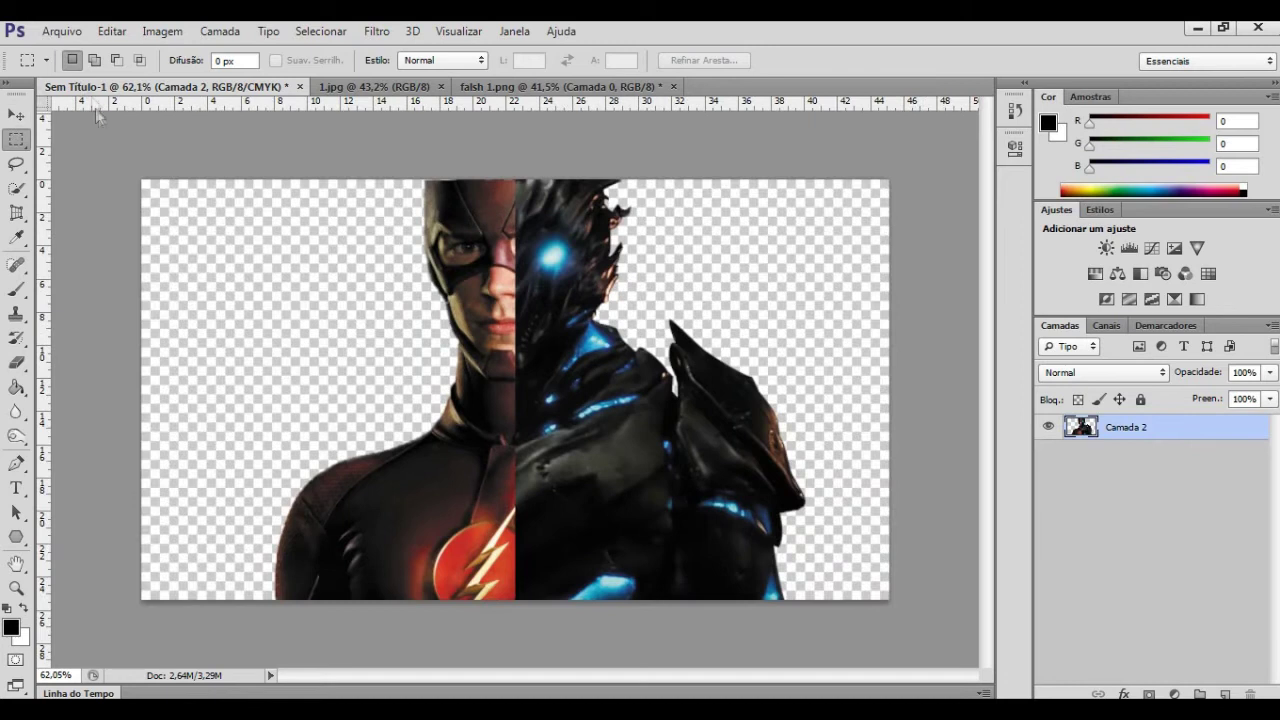
Open rua pro flash.jpg and drag it into the composite beneath the figure layer.
left_click(61, 31)
left_click(75, 62)
scroll(657, 400, "down", 5)
left_click(540, 500)
key("Return")
key("ctrl+a")
key("v")
left_click_drag(432, 330, 405, 370)
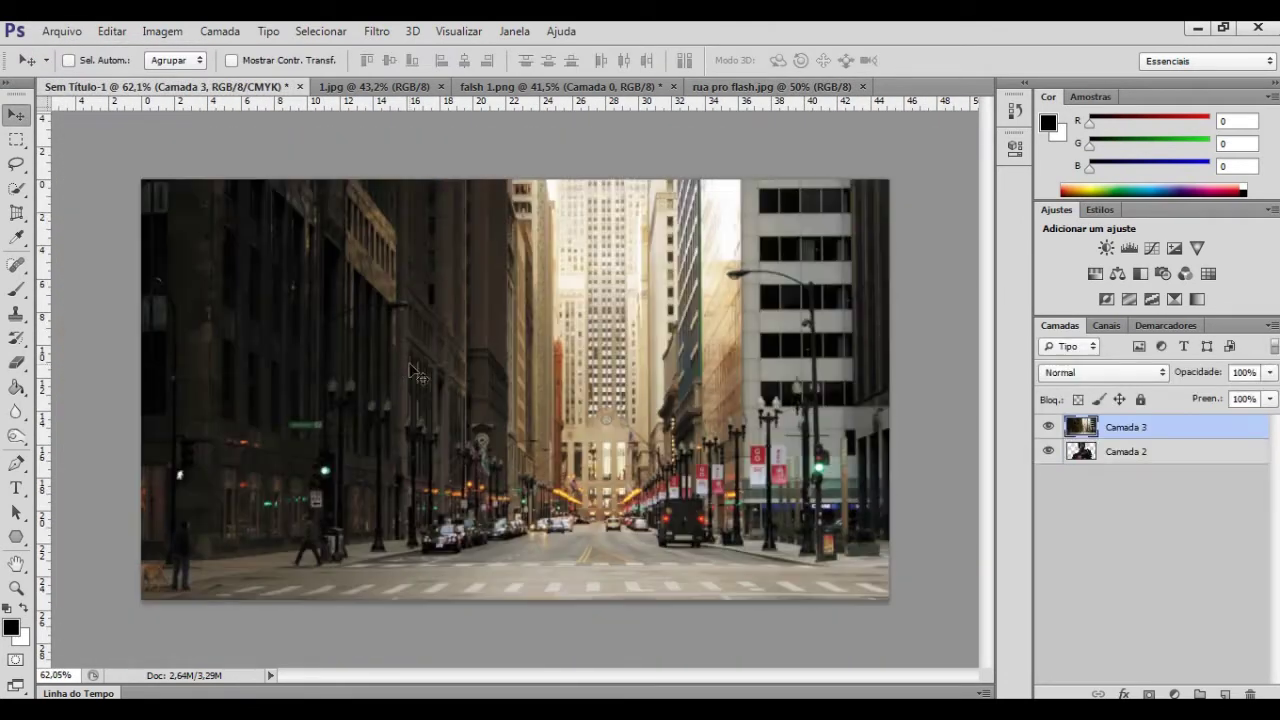
left_click_drag(1080, 485, 1080, 480)
Raise the street layer's brightness to 5 with Brightness/Contrast.
left_click(162, 31)
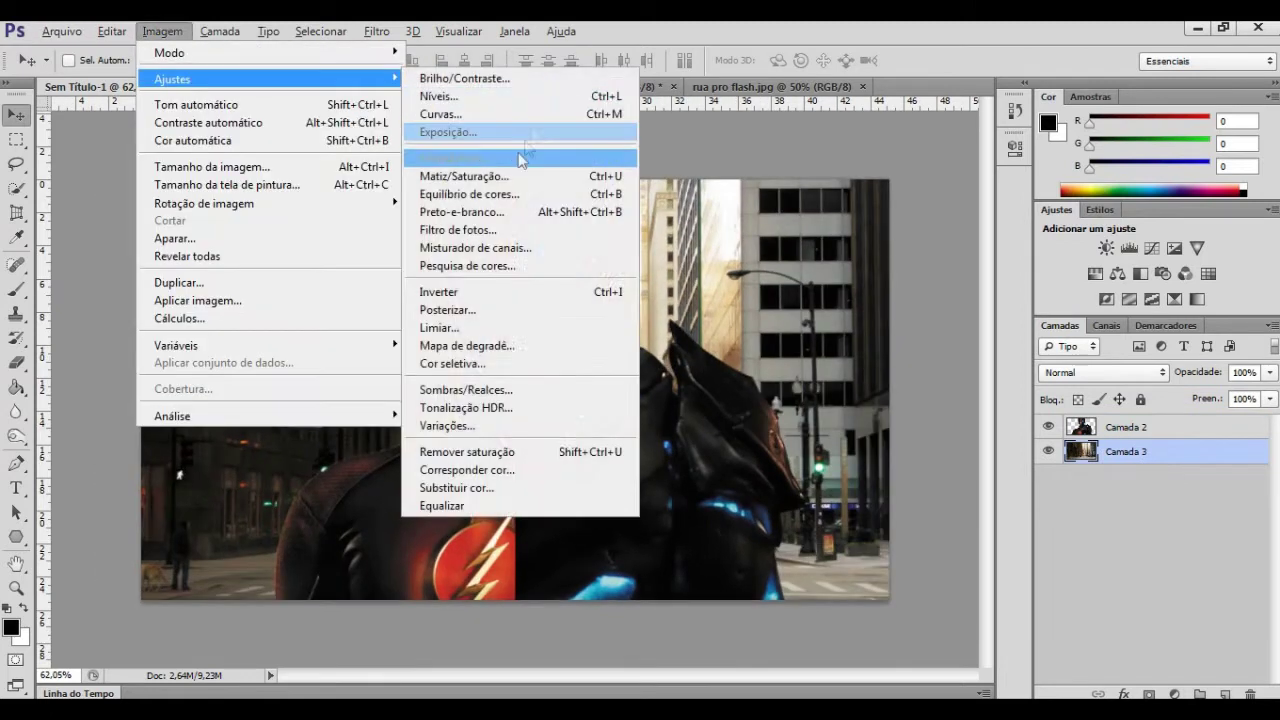
left_click(465, 85)
left_click_drag(945, 312, 948, 312)
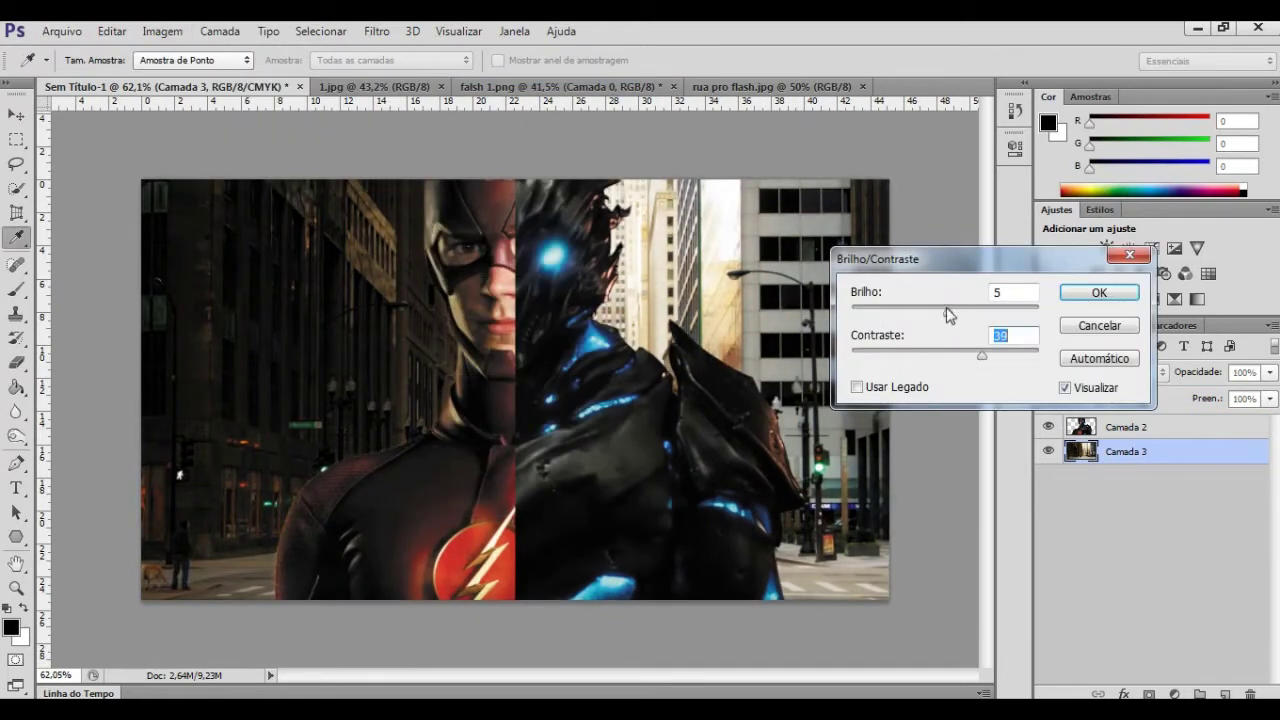
left_click(1099, 292)
Desaturate the street photo's right half with Hue/Saturation saturation -100.
key("m")
left_click_drag(515, 180, 899, 646)
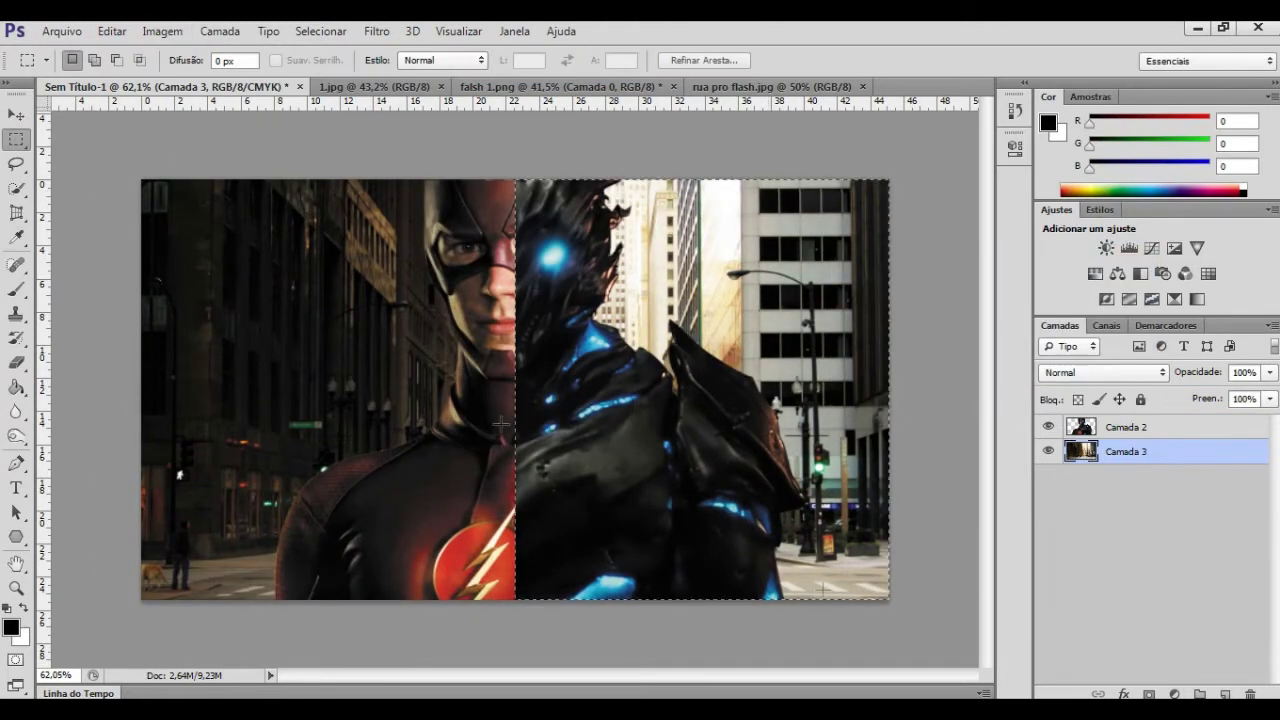
left_click(112, 31)
left_click(465, 247)
left_click_drag(920, 350, 787, 352)
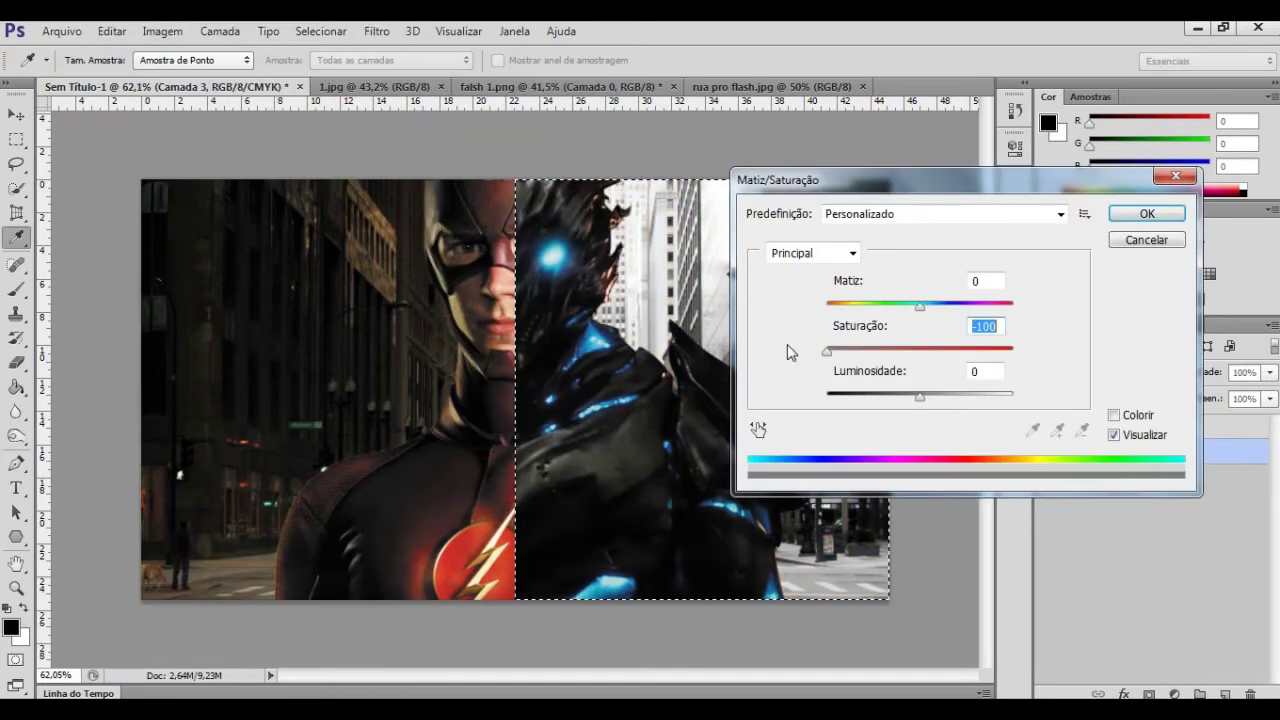
key("Return")
key("ctrl+d")
Close the 1.jpg and other source documents, keeping the composite open.
left_click(540, 86)
left_click(760, 86)
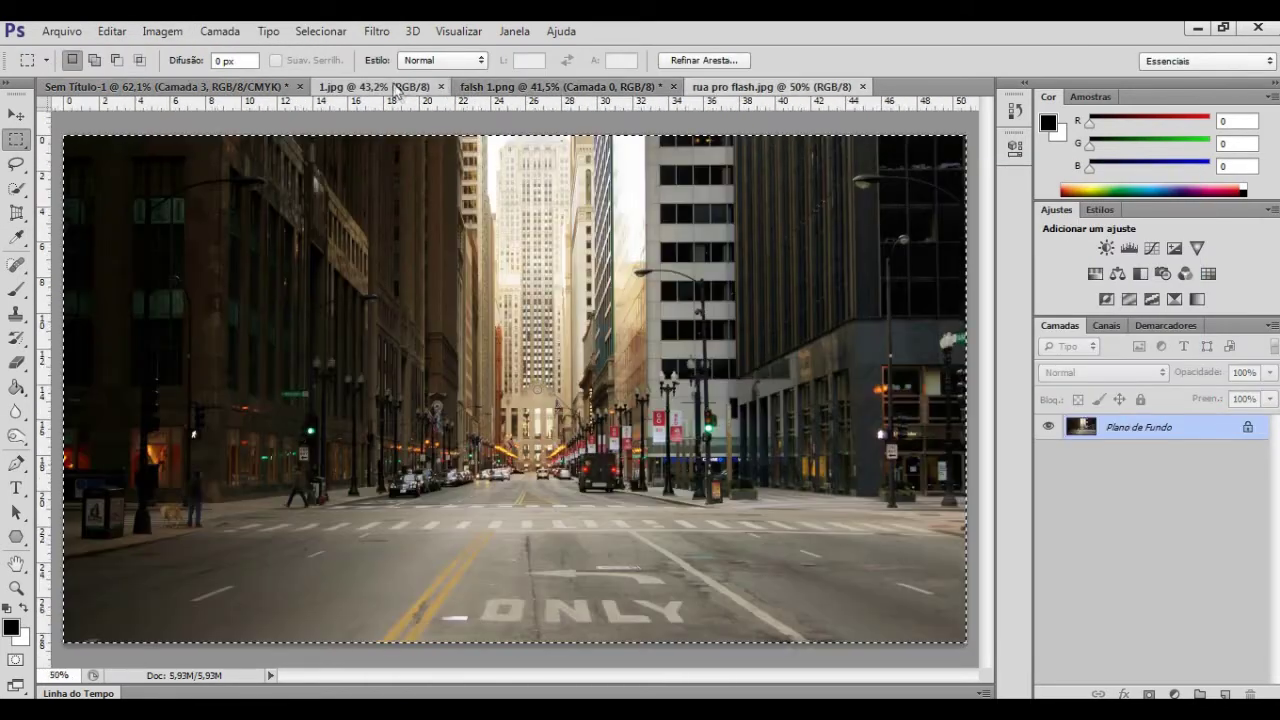
left_click(370, 86)
left_click(185, 86)
key("ctrl+Tab")
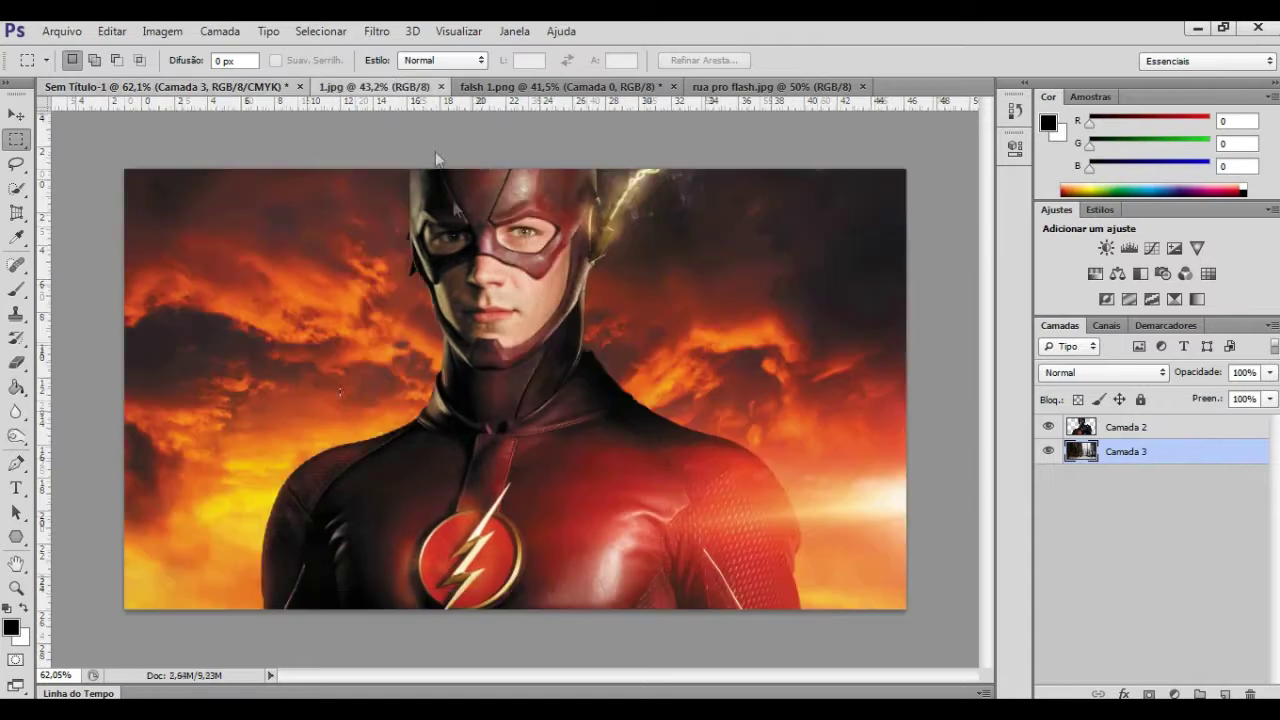
key("ctrl+Tab")
key("ctrl+Tab")
left_click(441, 86)
key("ctrl+w")
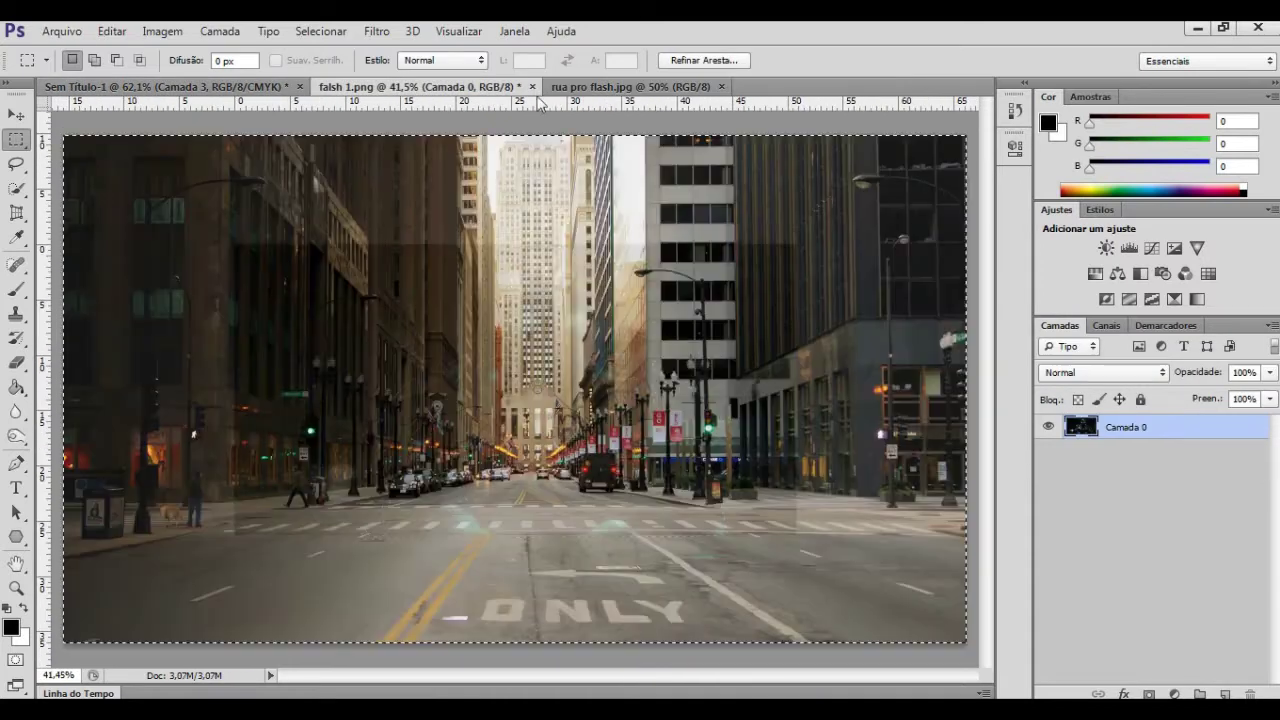
key("ctrl+w")
Open the flash 2.jpg image.
left_click(61, 31)
left_click(70, 70)
left_click(61, 31)
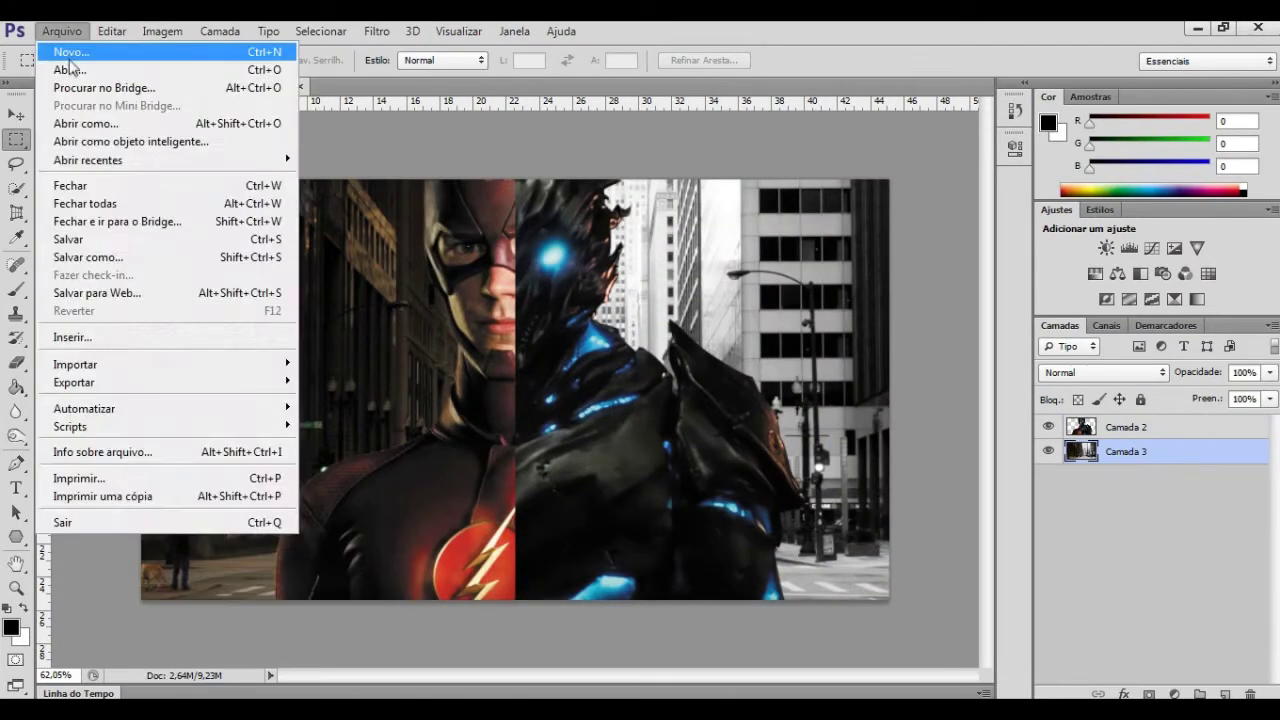
double_click(565, 427)
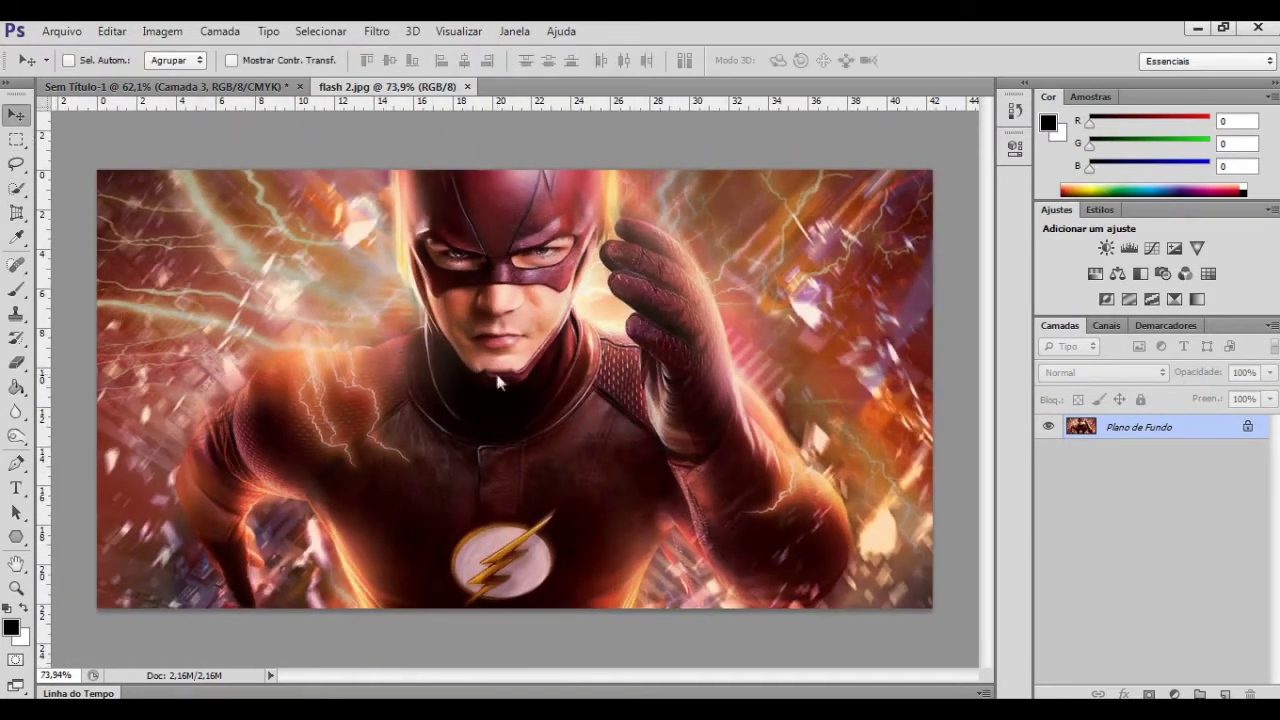
Copy the whole flash 2.jpg image and paste it into the composite.
left_click(501, 290)
key("Return")
key("ctrl+a")
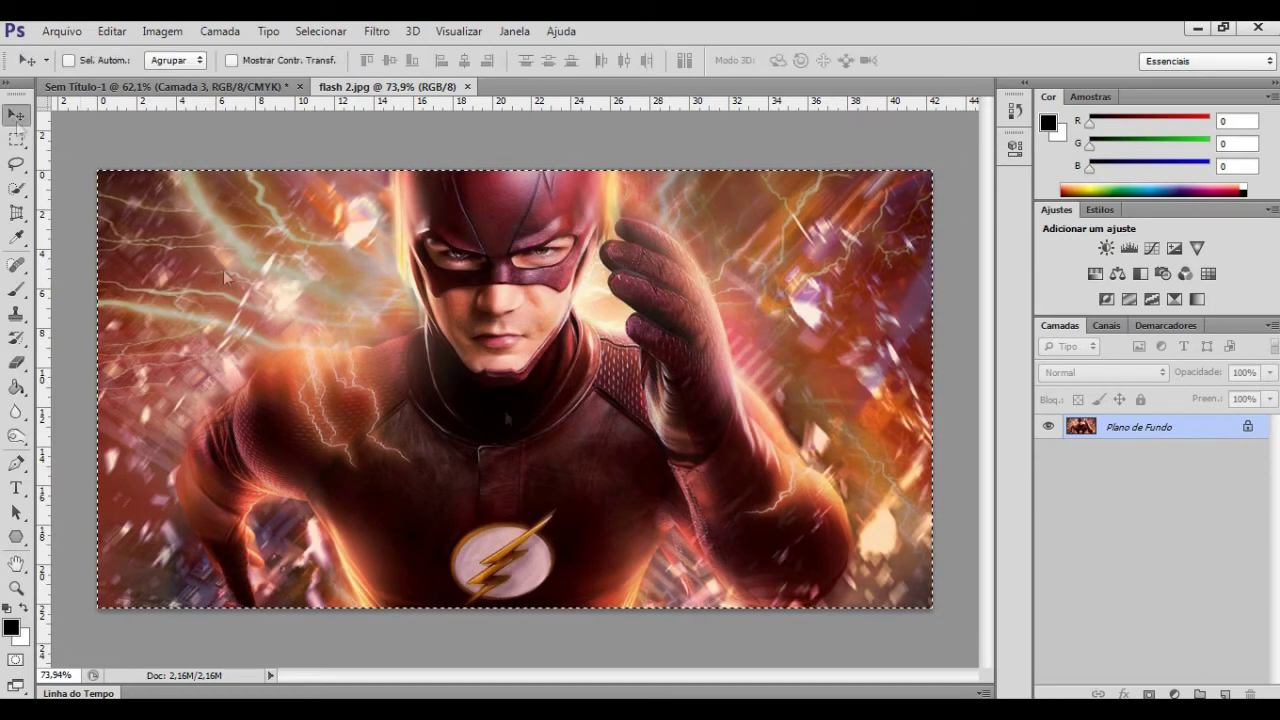
left_click(190, 87)
key("ctrl+v")
Tilt and enlarge the pasted Flash across the upper left, and set its opacity to 66%.
key("ctrl+t")
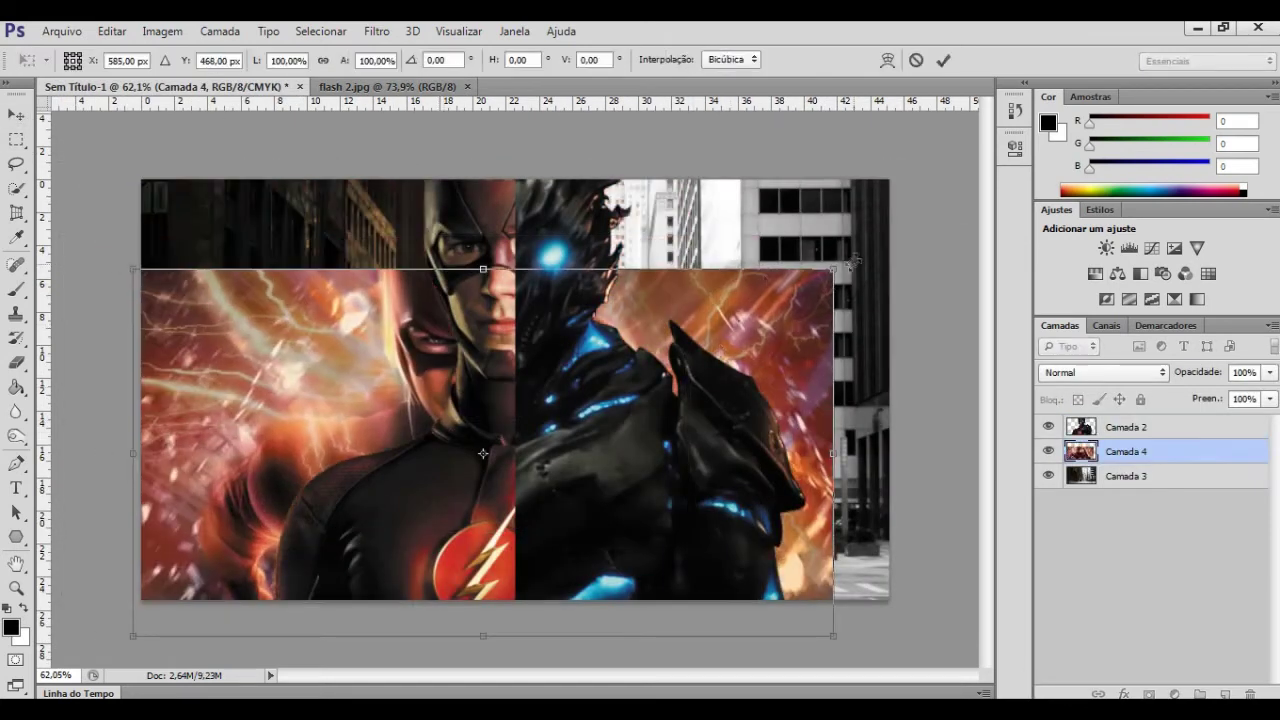
left_click_drag(830, 440, 712, 190)
left_click_drag(483, 453, 330, 380)
left_click_drag(430, 200, 287, 330)
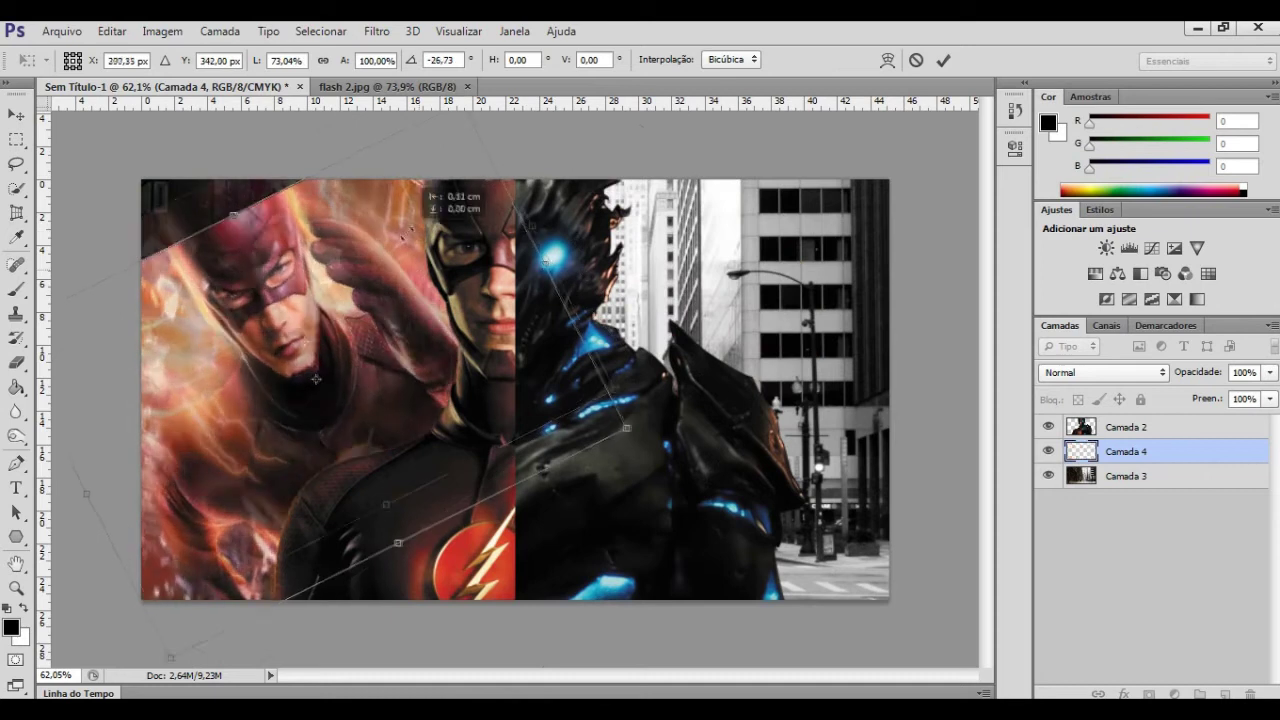
left_click_drag(187, 143, 177, 133)
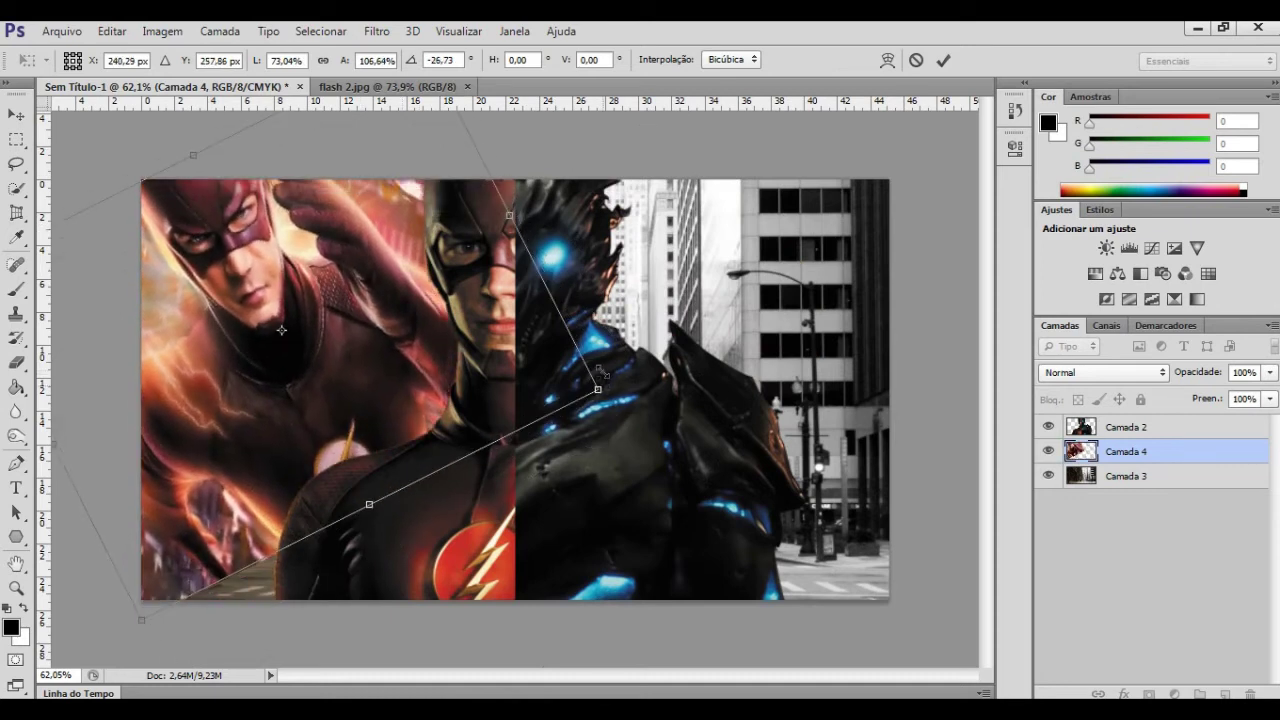
mouse_move(139, 621)
left_mouse_down()
mouse_move(309, 505)
mouse_move(277, 500)
left_mouse_up()
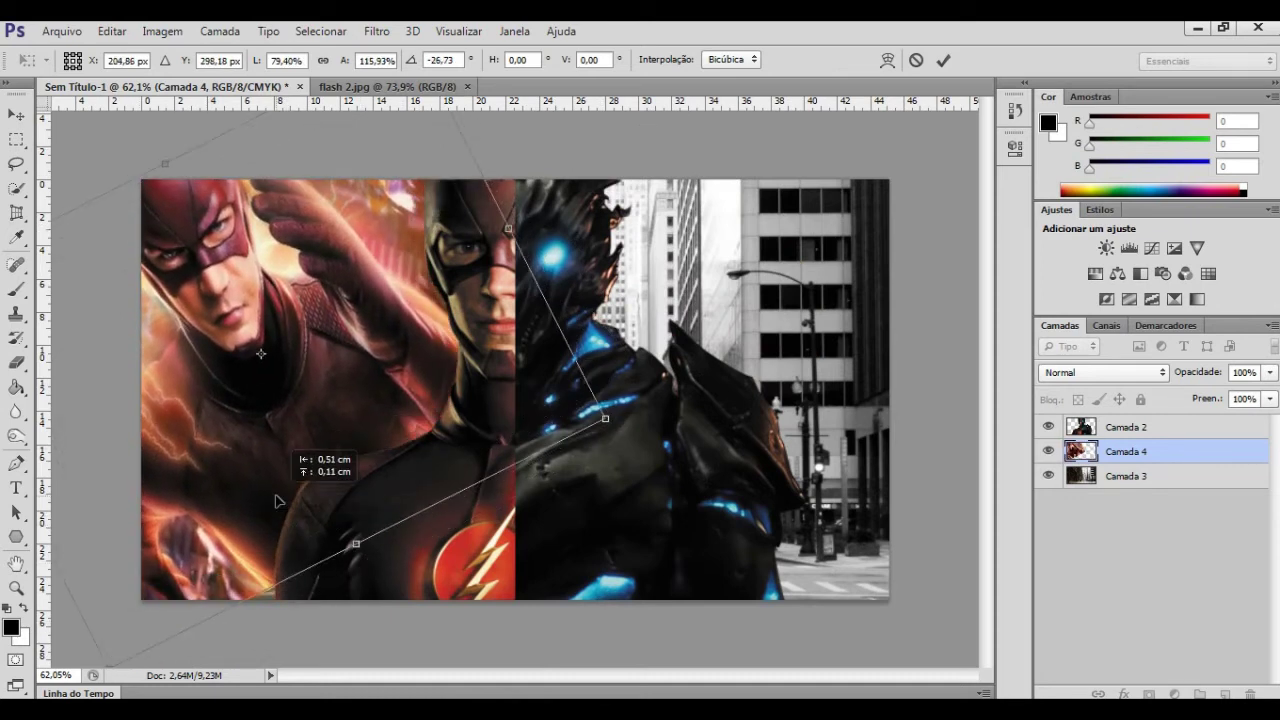
key("Return")
key("m")
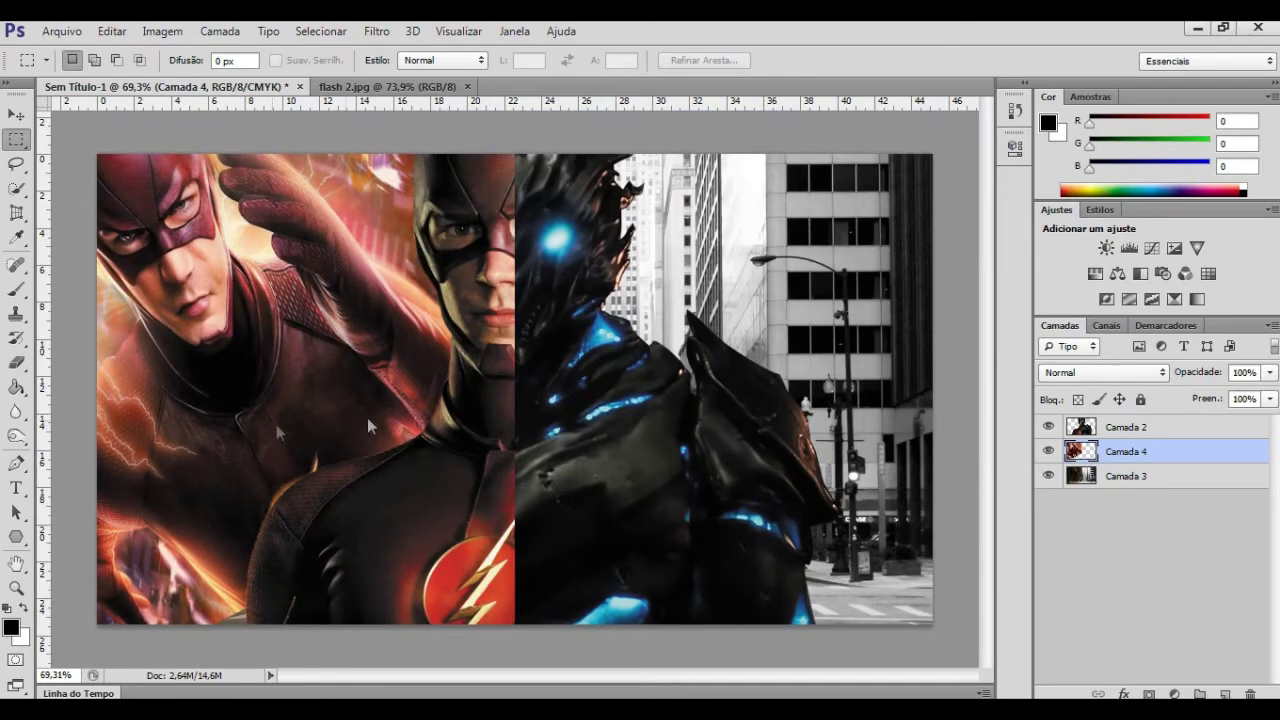
key("6")
key("6")
key("6")
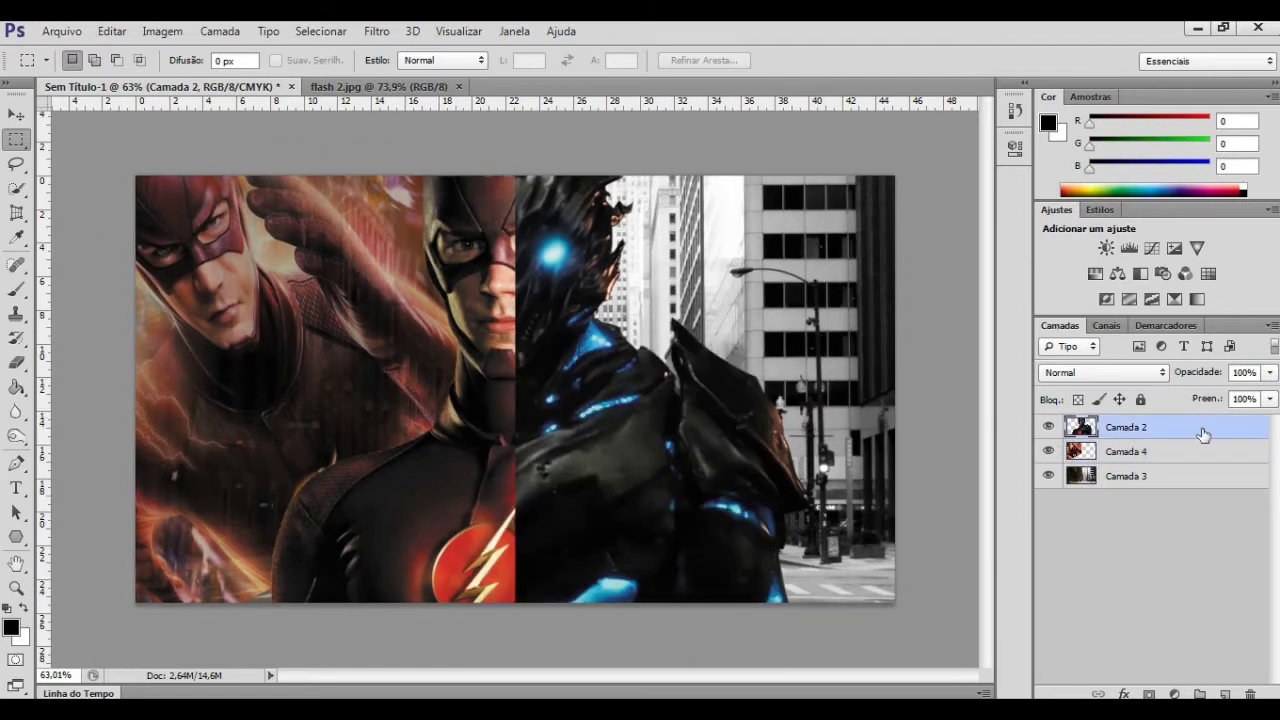
Add a drop shadow layer style to the merged figure layer.
double_click(1203, 427)
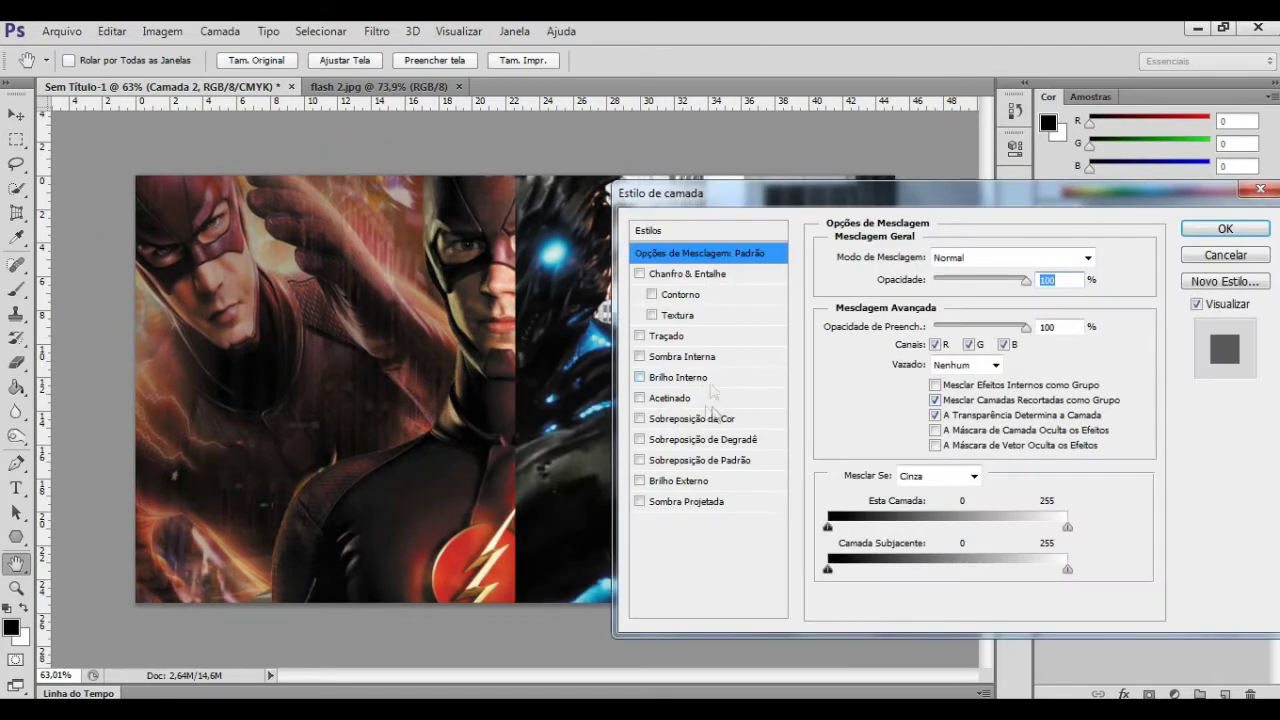
left_click(712, 502)
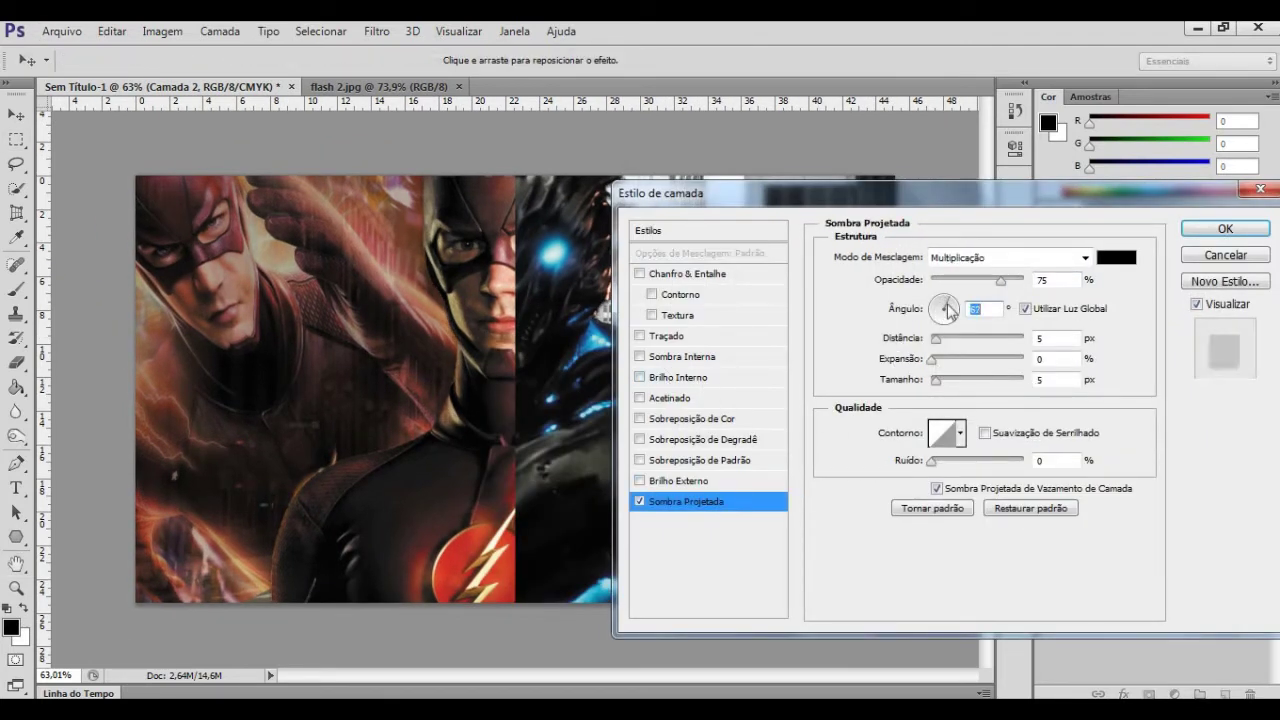
left_click(1185, 260)
Duplicate the figure layer, check the blue channel, return to RGB, and copy it again as Camada 5.
key("ctrl+j")
left_click(162, 31)
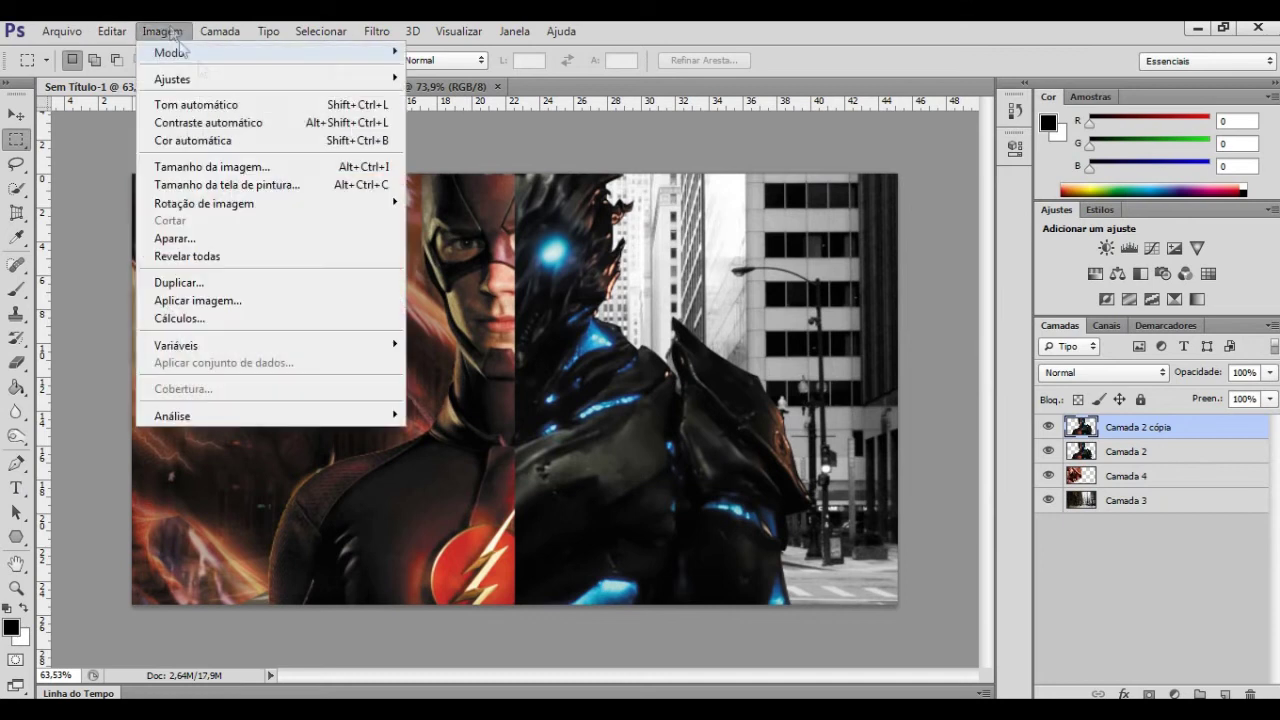
left_click(1106, 325)
left_click(1110, 413)
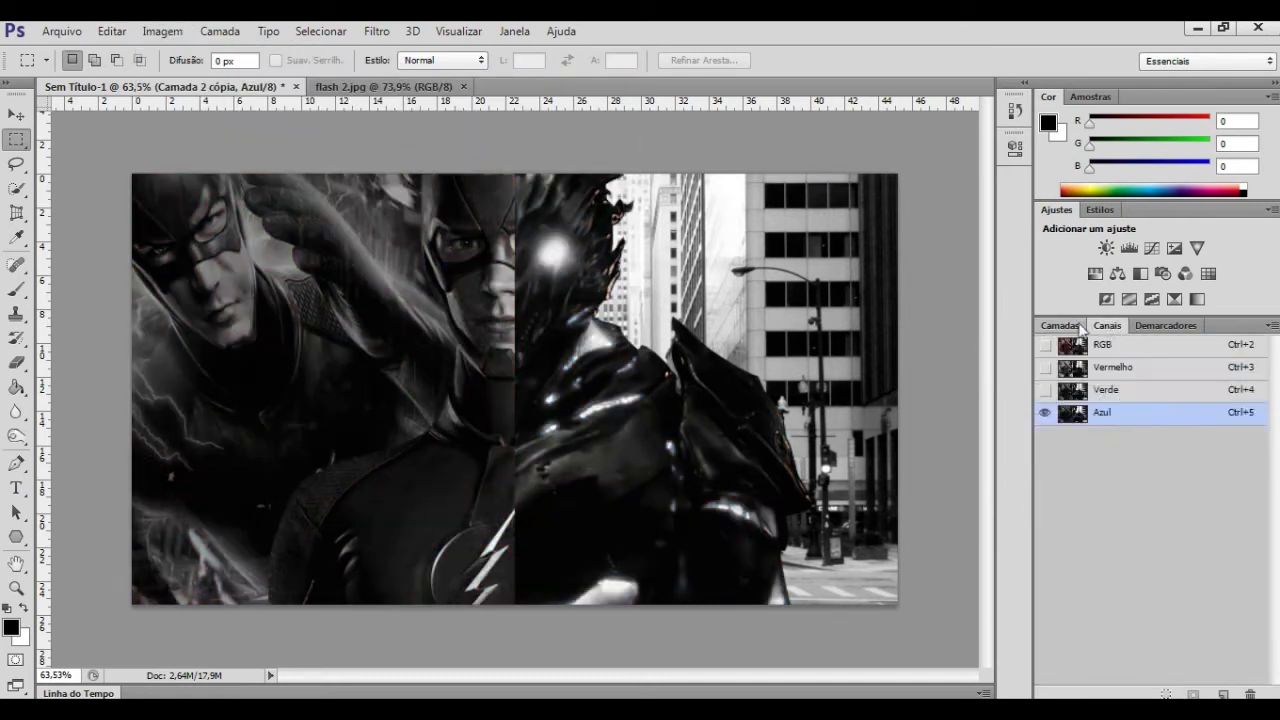
key("ctrl+2")
key("ctrl+j")
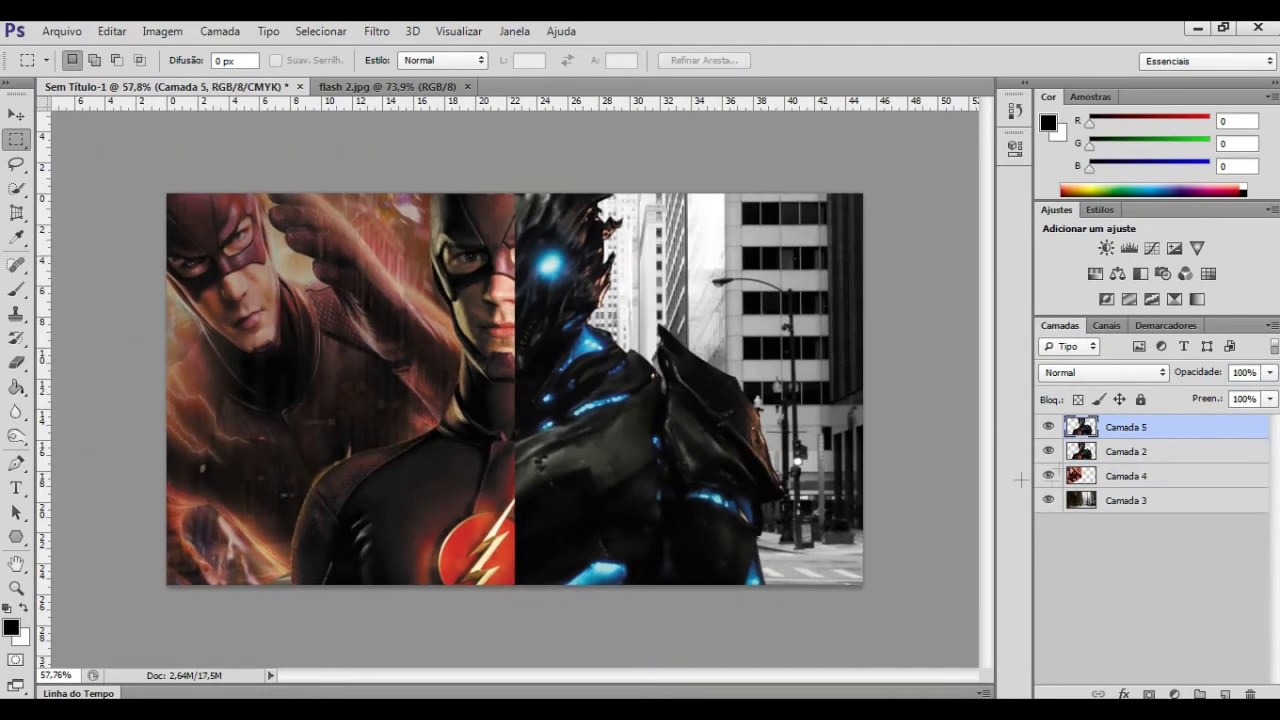
Paint the copied figure solid black with the Brush and move it below Camada 2.
left_click(16, 289)
right_click(366, 324)
mouse_move(450, 450)
left_mouse_down()
mouse_move(543, 243)
mouse_move(748, 380)
mouse_move(448, 393)
left_mouse_up()
left_click_drag(1116, 437, 1116, 462)
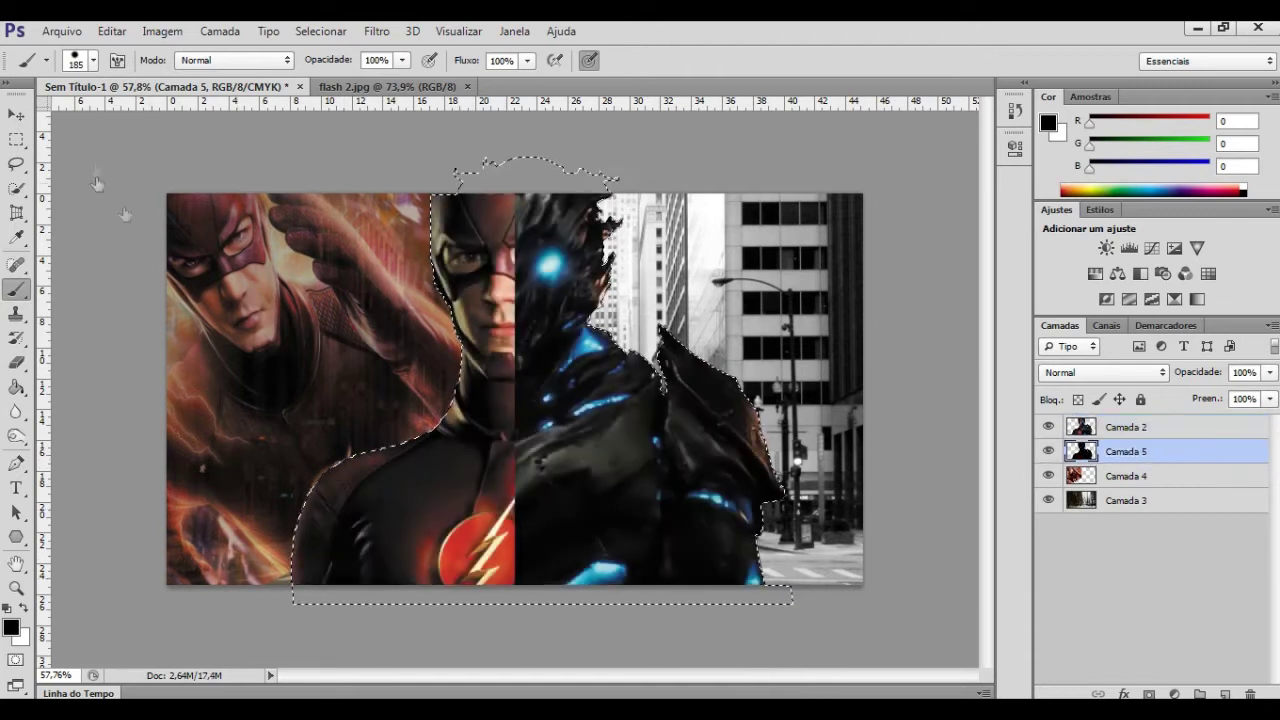
Widen the black silhouette to about 105.5% so it forms a dark outline.
key("ctrl+t")
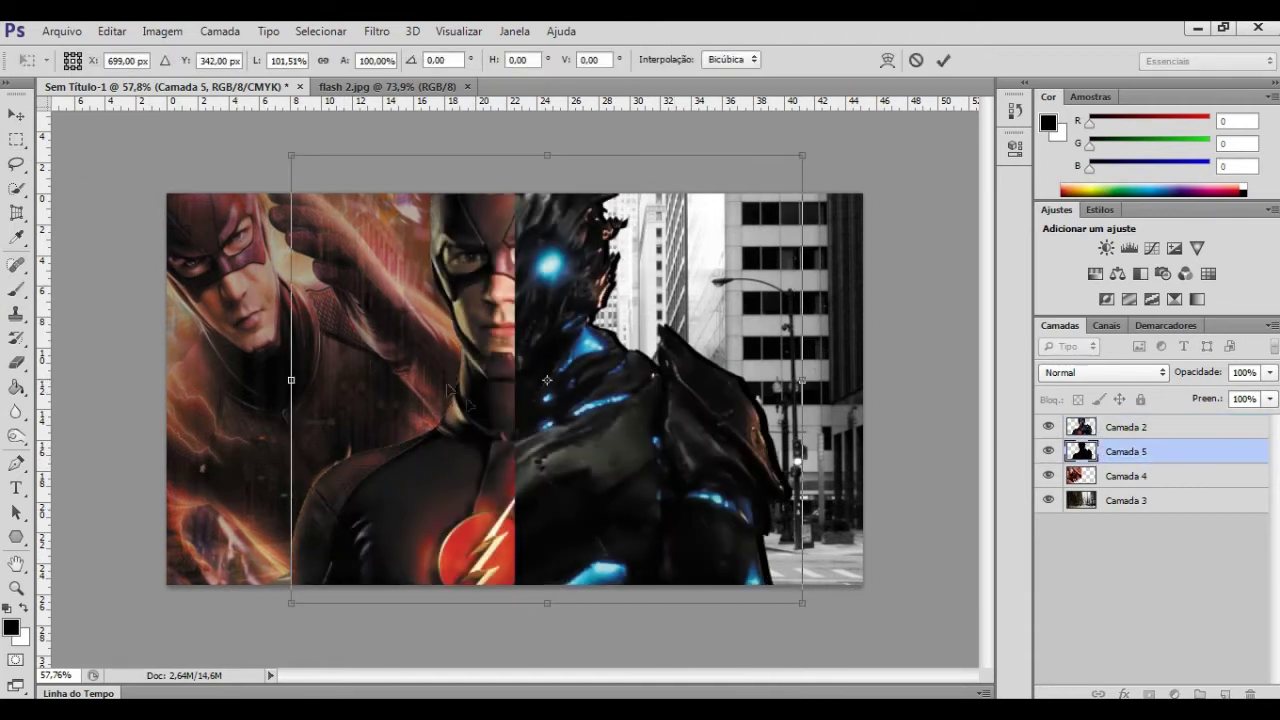
left_click_drag(284, 380, 279, 378)
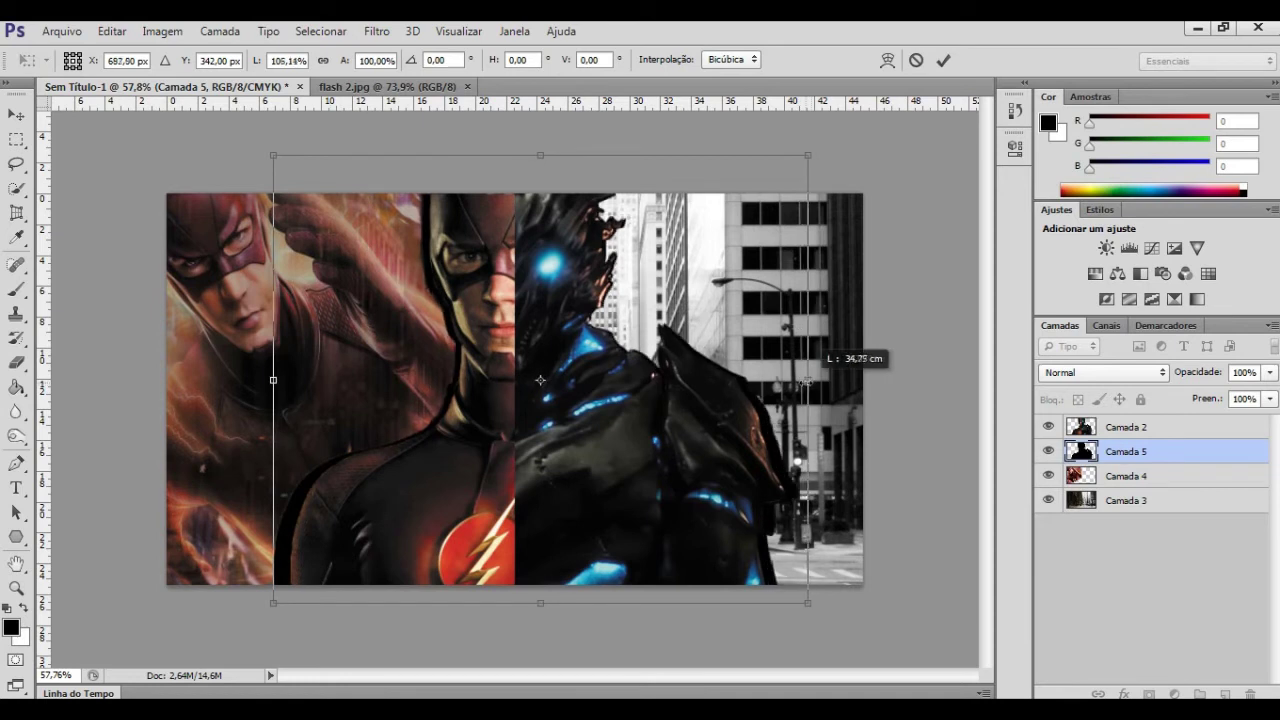
left_click_drag(270, 153, 277, 155)
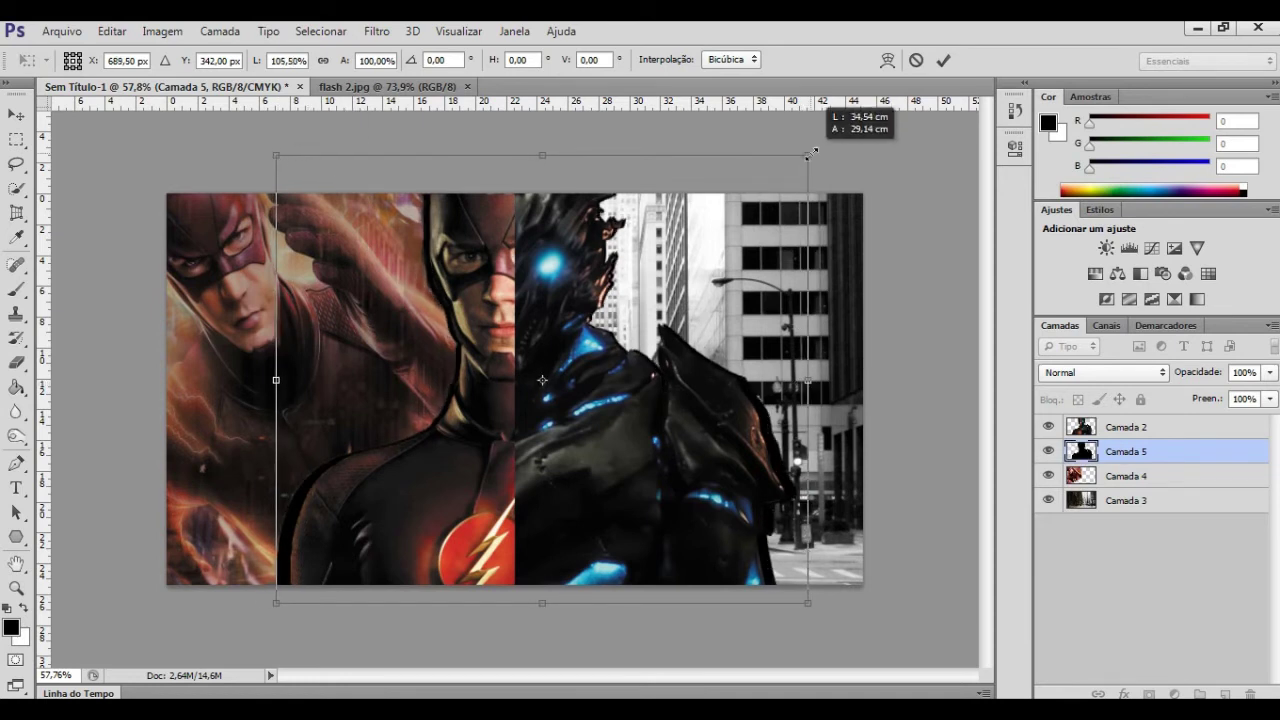
key("Return")
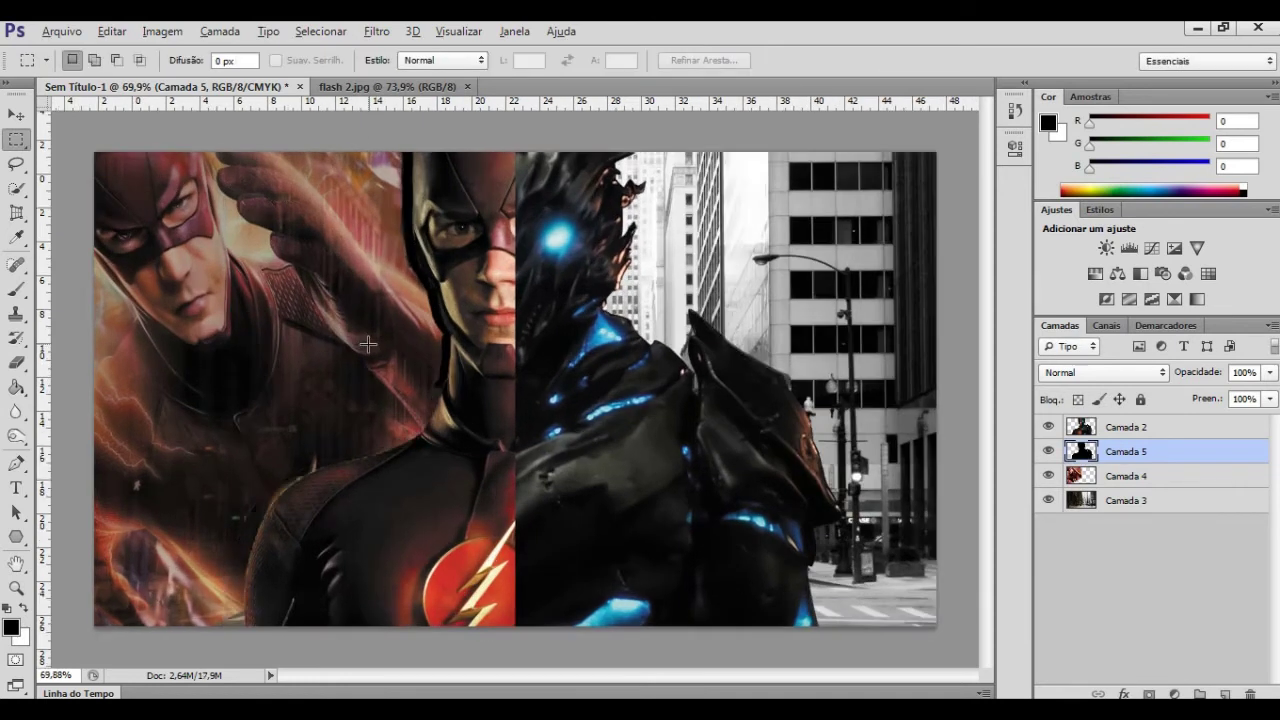
left_click(61, 31)
Open falsh 1.png without its colour profile and drag its Savitar selection into the composite's right side.
left_click(60, 66)
double_click(672, 530)
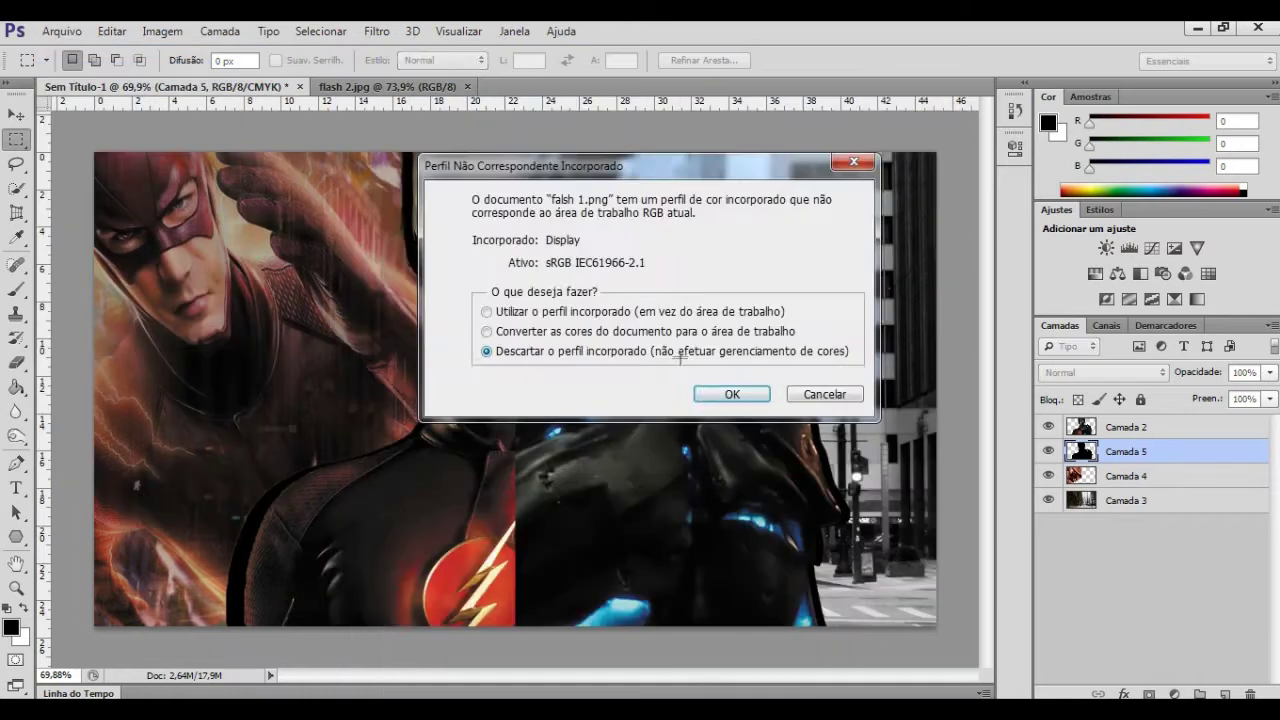
key("Return")
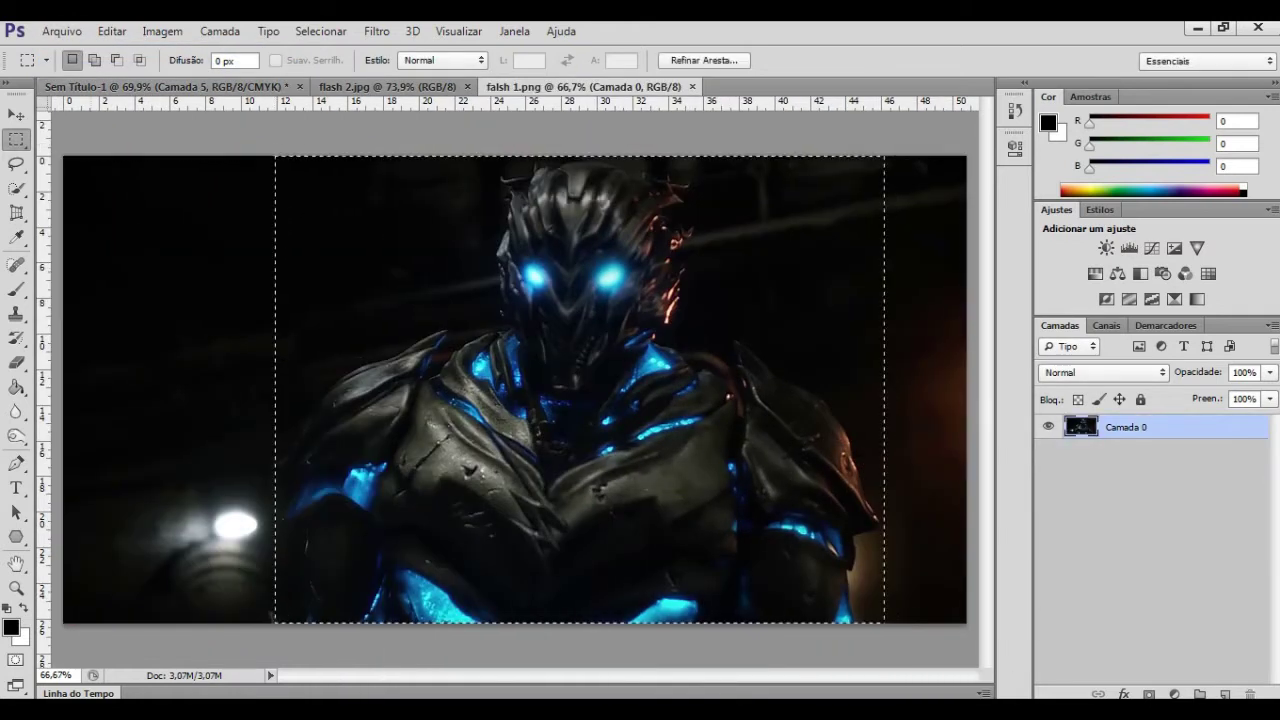
key("v")
left_click_drag(580, 400, 170, 87)
left_click_drag(631, 348, 800, 362)
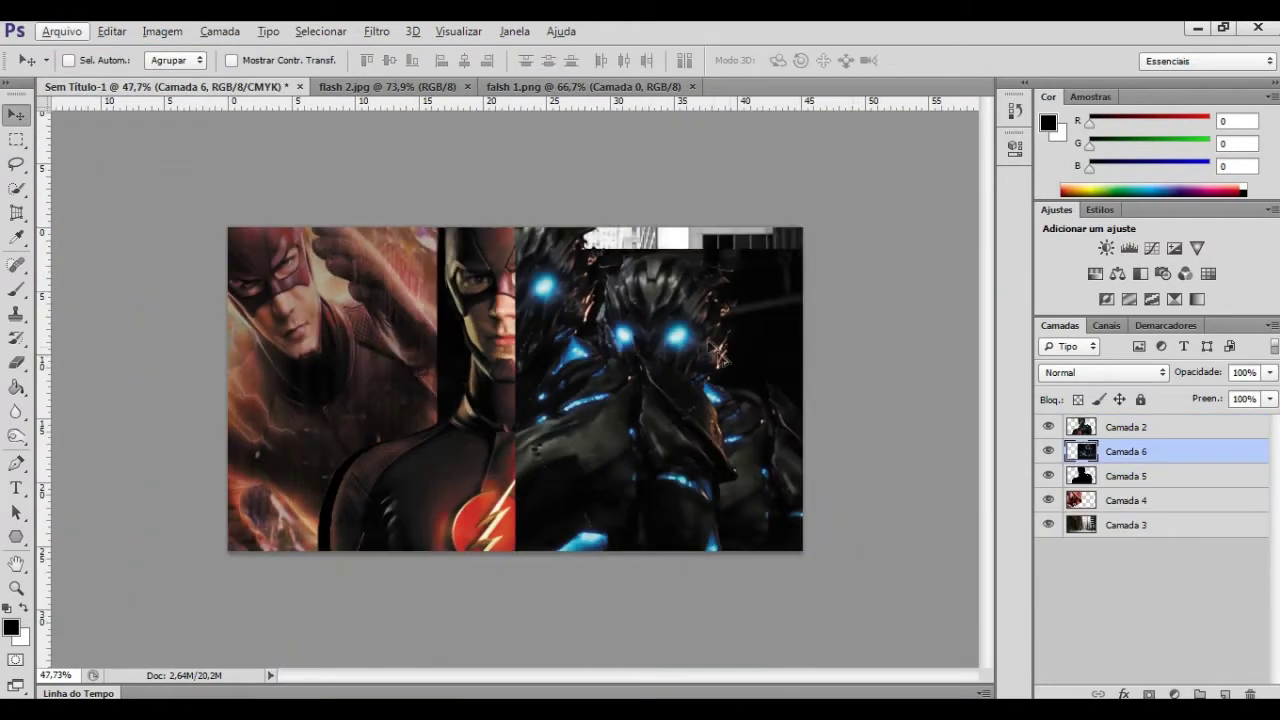
Rotate the new Savitar layer, Camada 6, into place and clear the selection.
key("ctrl+t")
mouse_move(850, 222)
left_mouse_down()
mouse_move(870, 323)
mouse_move(690, 390)
left_mouse_up()
key("Return")
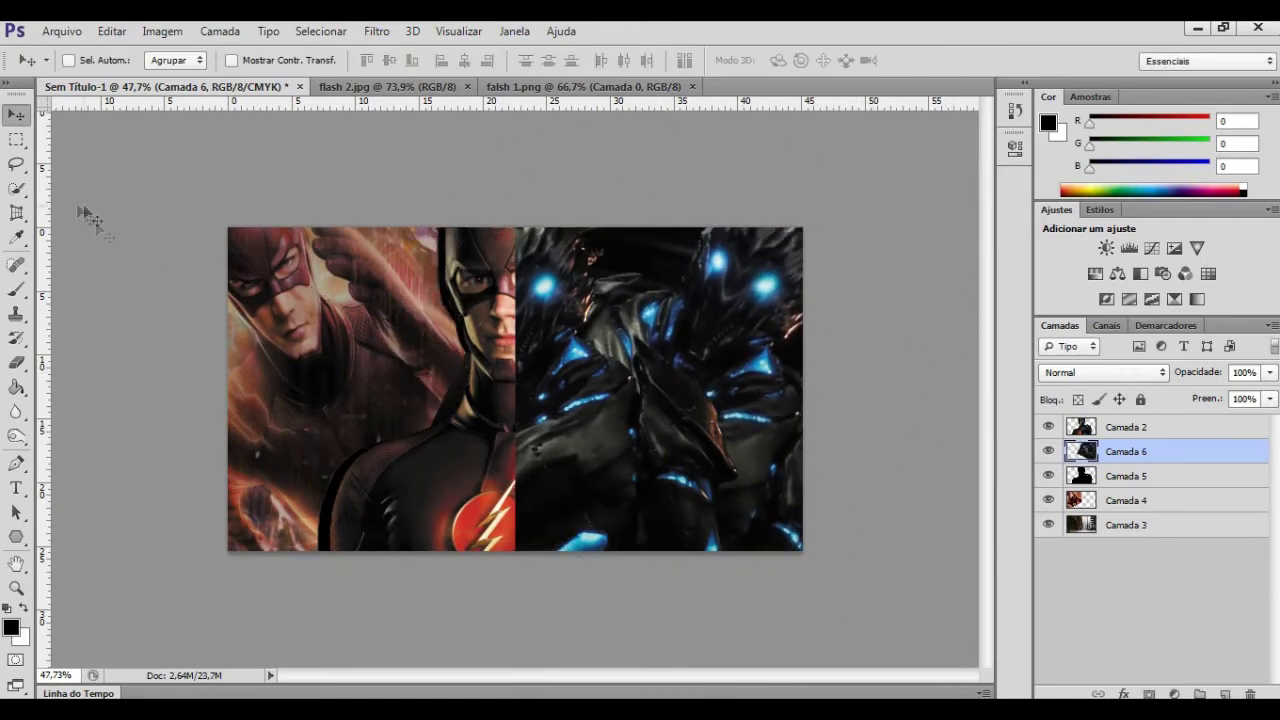
key("m")
left_click_drag(261, 206, 330, 206)
left_click(522, 490)
scroll(522, 490, "up", 2)
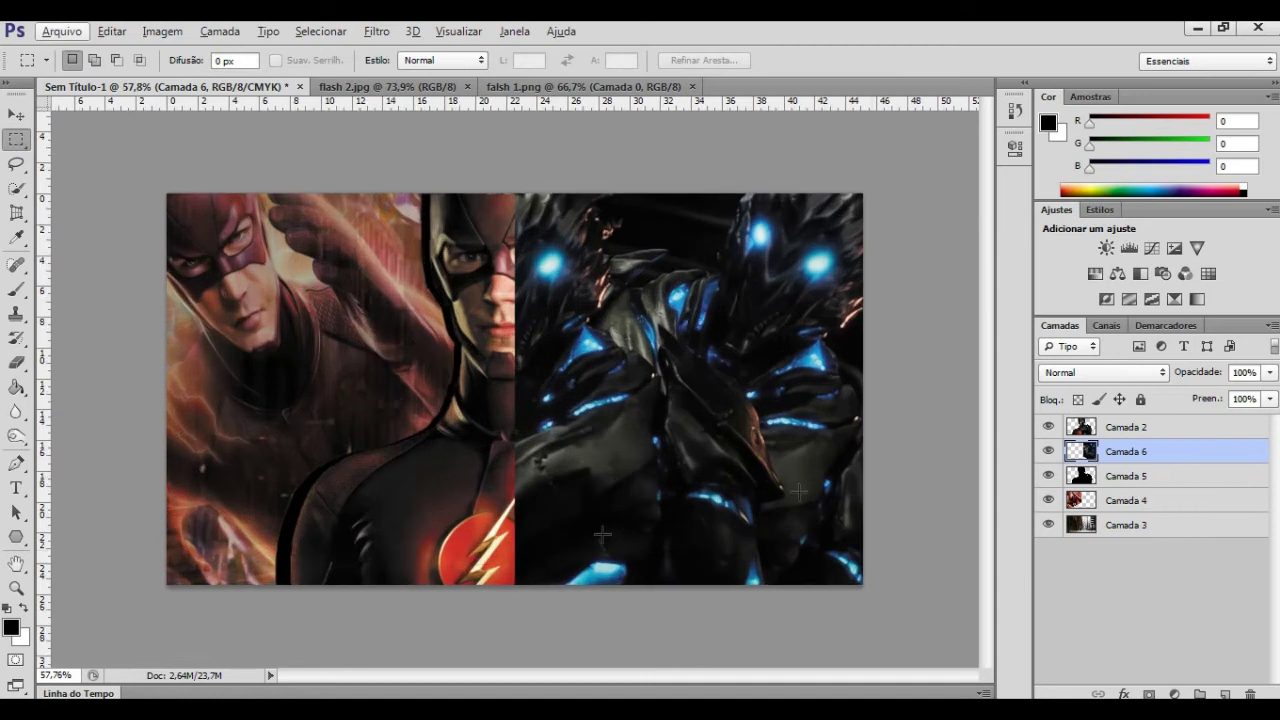
Adjust the background layers' opacities and merge the Flash background Camada 4 into Camada 6.
left_click_drag(1210, 371, 1212, 373)
left_click(1137, 499)
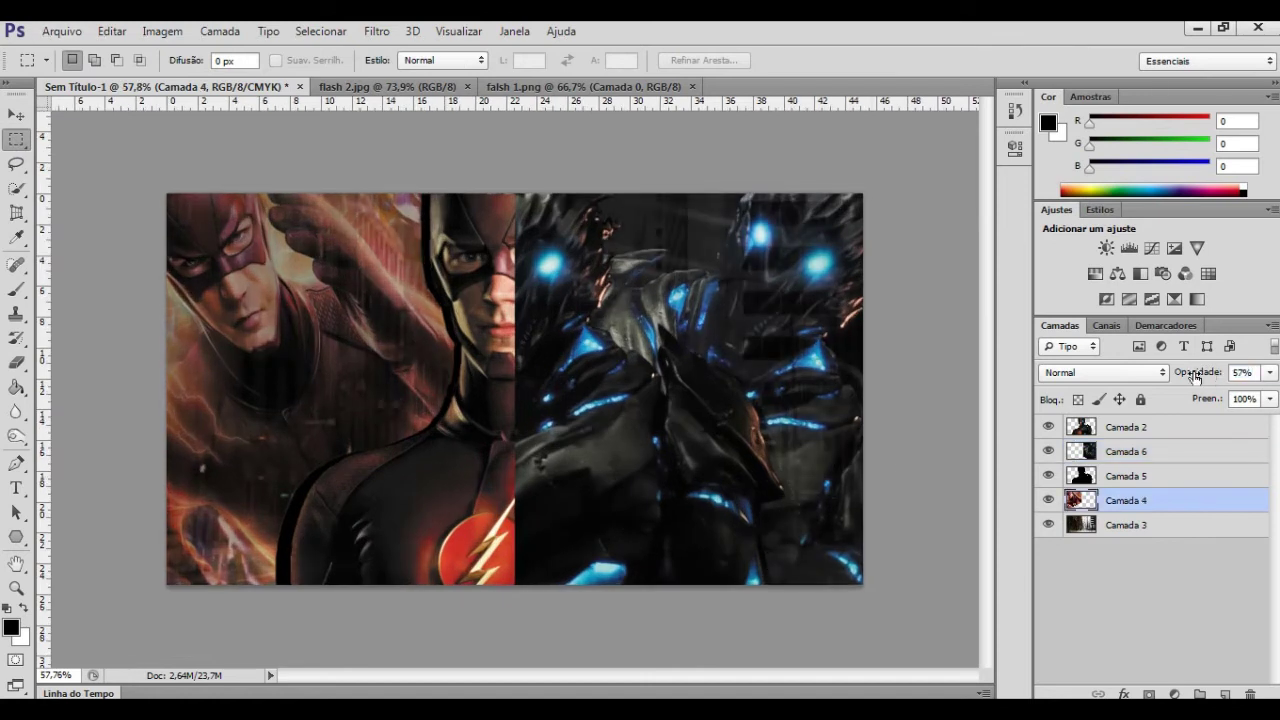
key("5")
key("5")
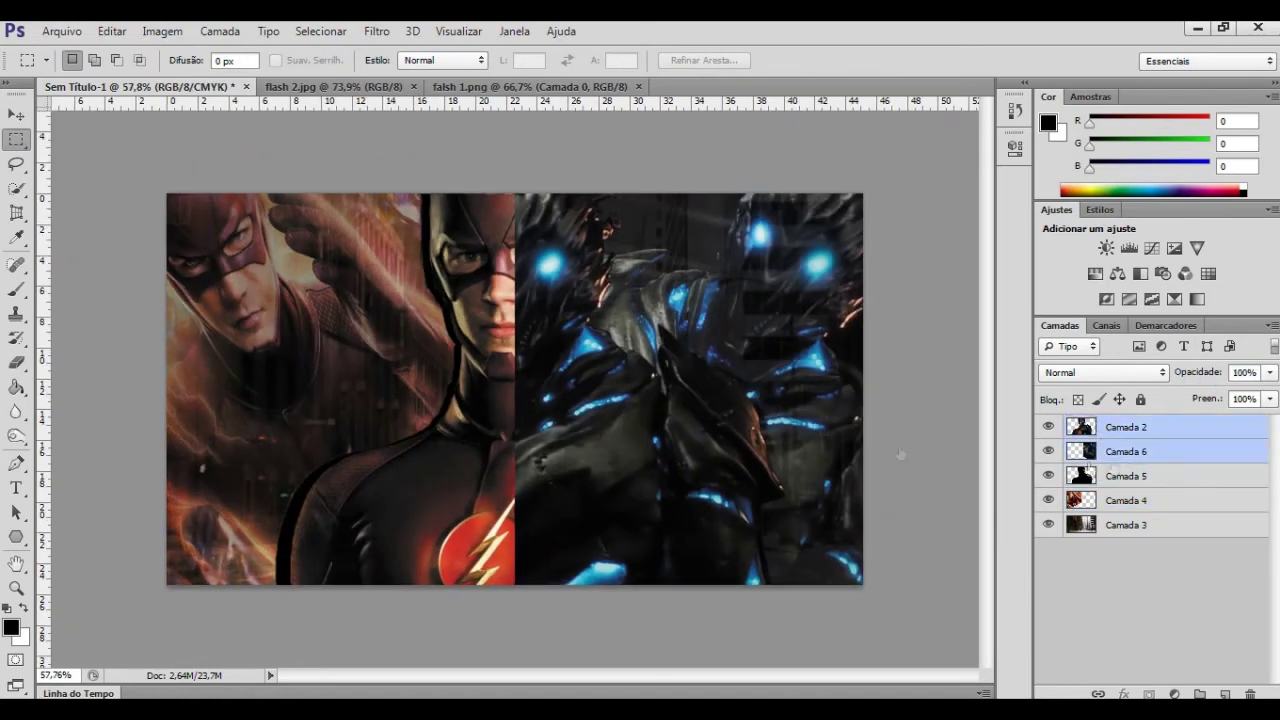
key("ctrl+e")
left_click(376, 31)
left_click(700, 410)
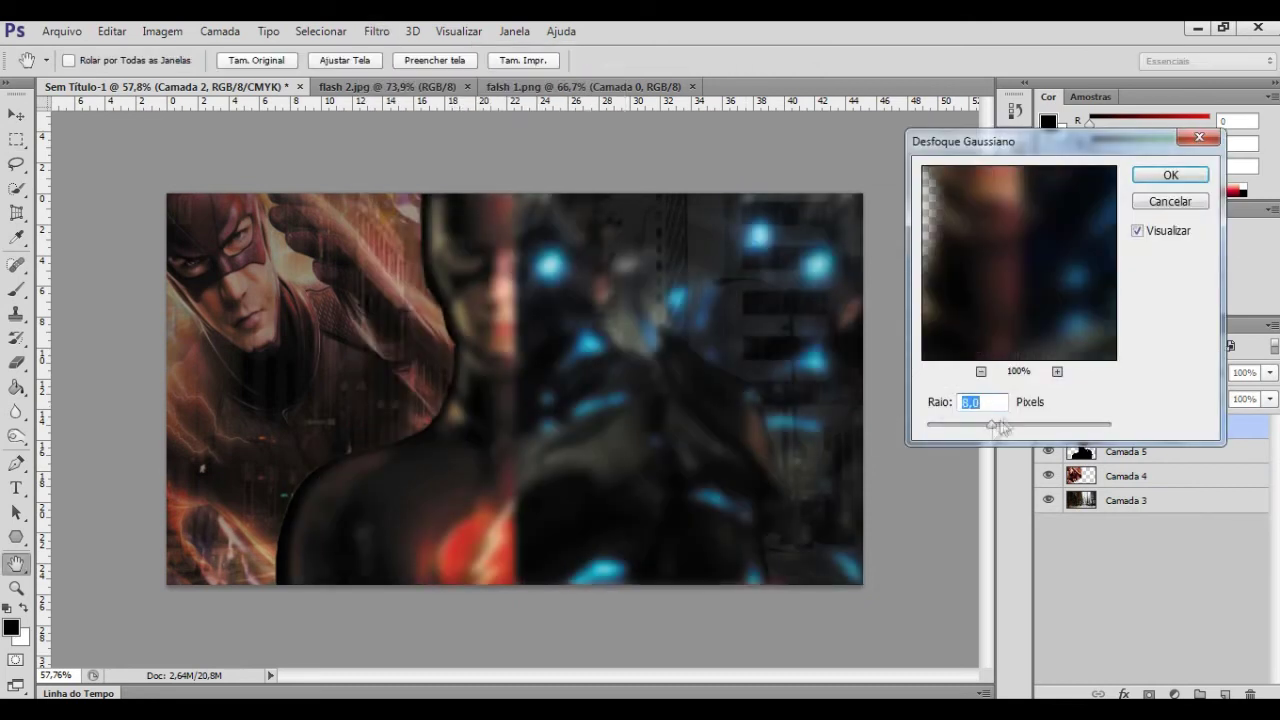
left_click(1149, 200)
key("ctrl+z")
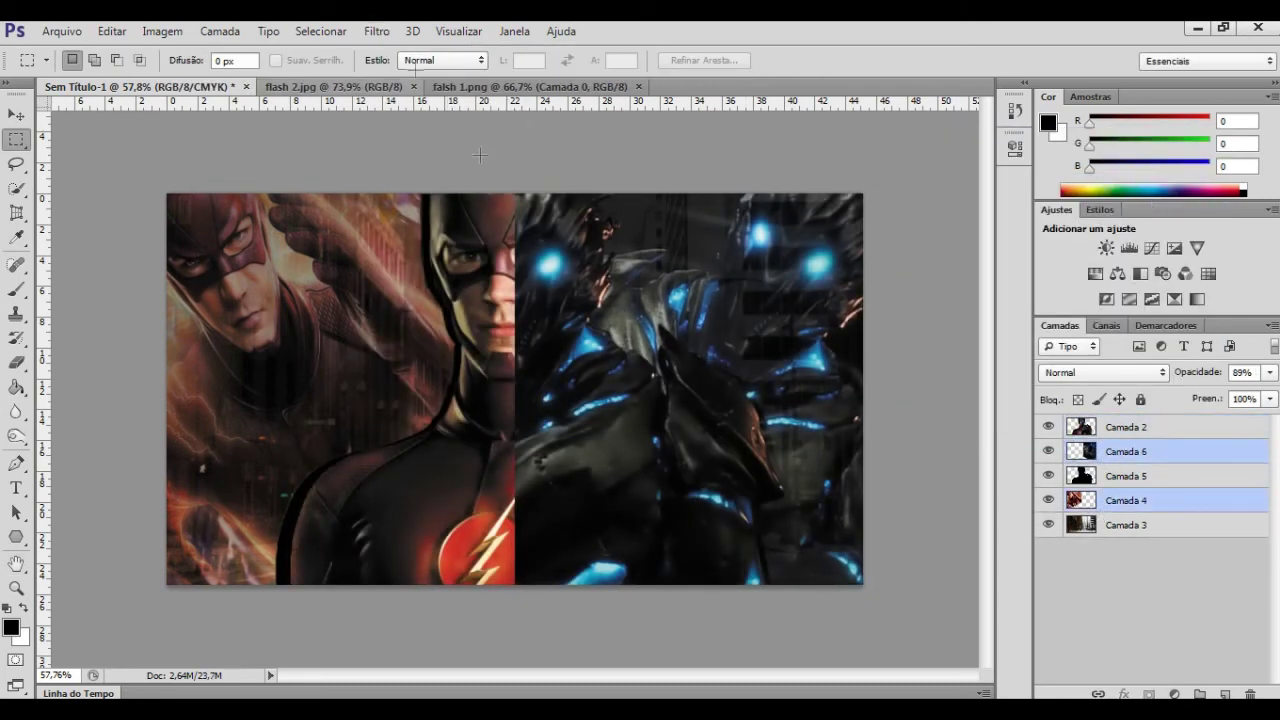
Apply a Gaussian blur of radius 4,5 to the merged background layer.
left_click(385, 33)
left_click(700, 414)
left_click_drag(1000, 428, 975, 430)
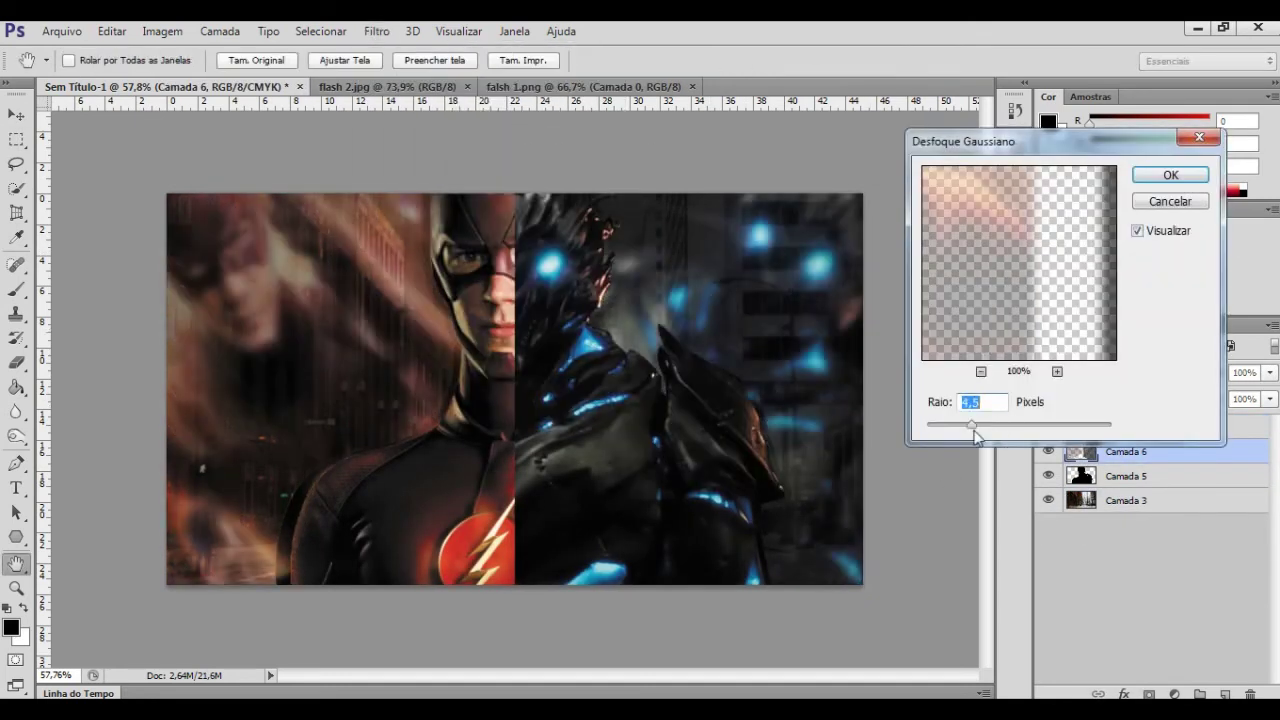
left_click(1170, 175)
Make the figure layer Camada 2 active, selecting and then deselecting the whole canvas.
left_click(16, 139)
key("ctrl+a")
key("alt+bracketright")
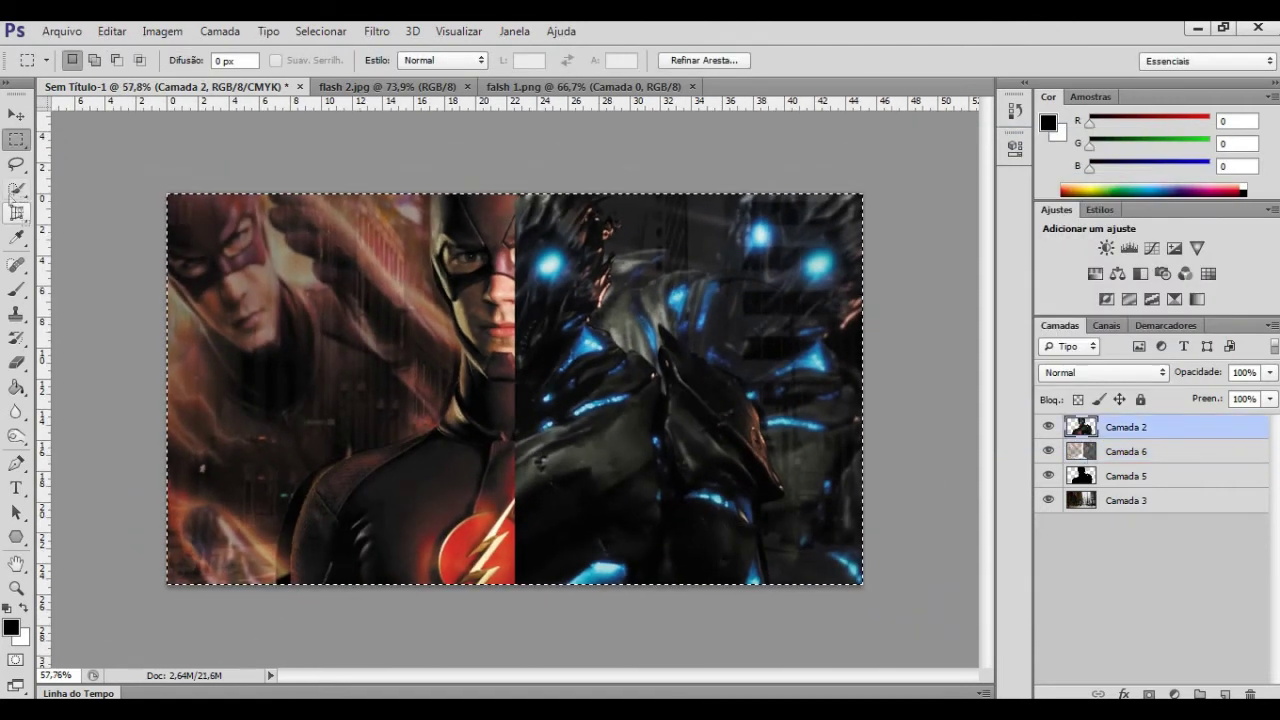
key("ctrl+d")
left_click(162, 31)
left_click(390, 67)
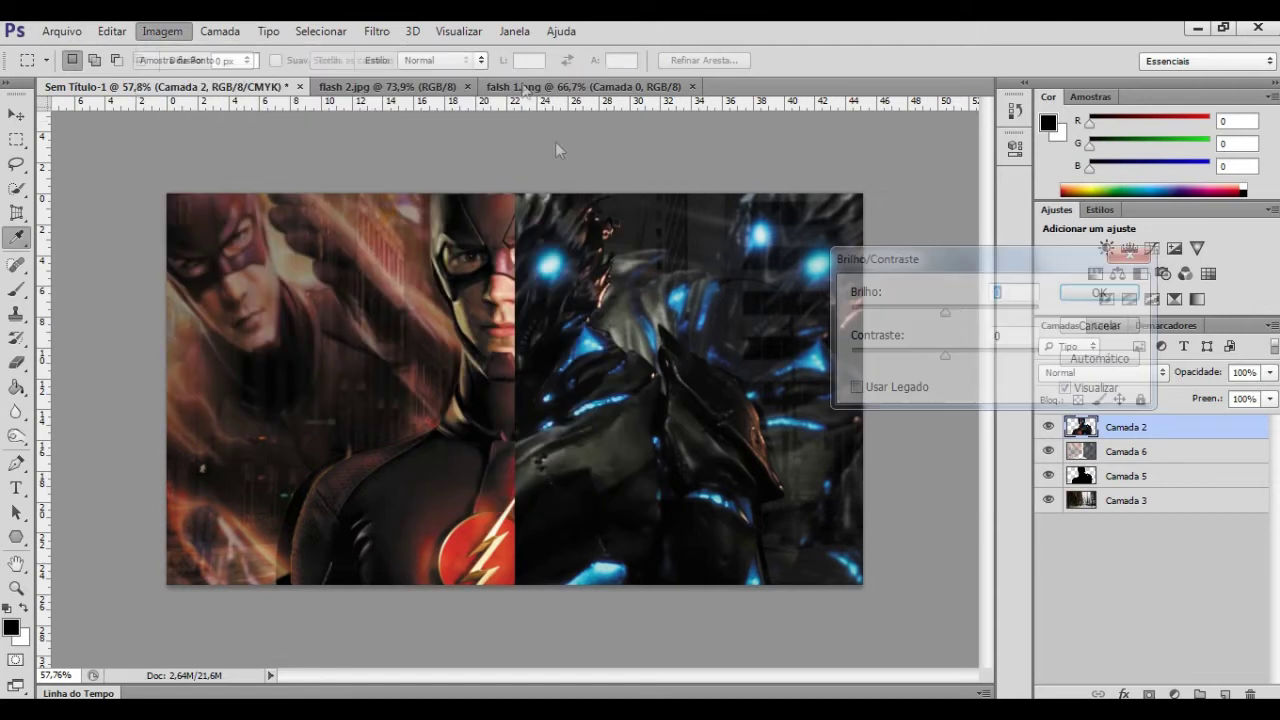
Raise the brightness and contrast in Brilho/Contraste and apply it.
left_click_drag(945, 311, 968, 311)
left_click_drag(945, 355, 965, 358)
left_click_drag(968, 311, 977, 311)
key("Return")
Select the figure and background layers and merge them with Ctrl+E, toggling the merge with undo.
left_click(1126, 451, "ctrl")
left_click(1126, 500, "ctrl")
key("ctrl+e")
key("ctrl+z")
key("ctrl+z")
Brighten the image again with higher brightness and contrast via Imagem > Ajustes > Brilho/Contraste.
left_click(162, 31)
left_click(440, 71)
left_click_drag(945, 311, 986, 313)
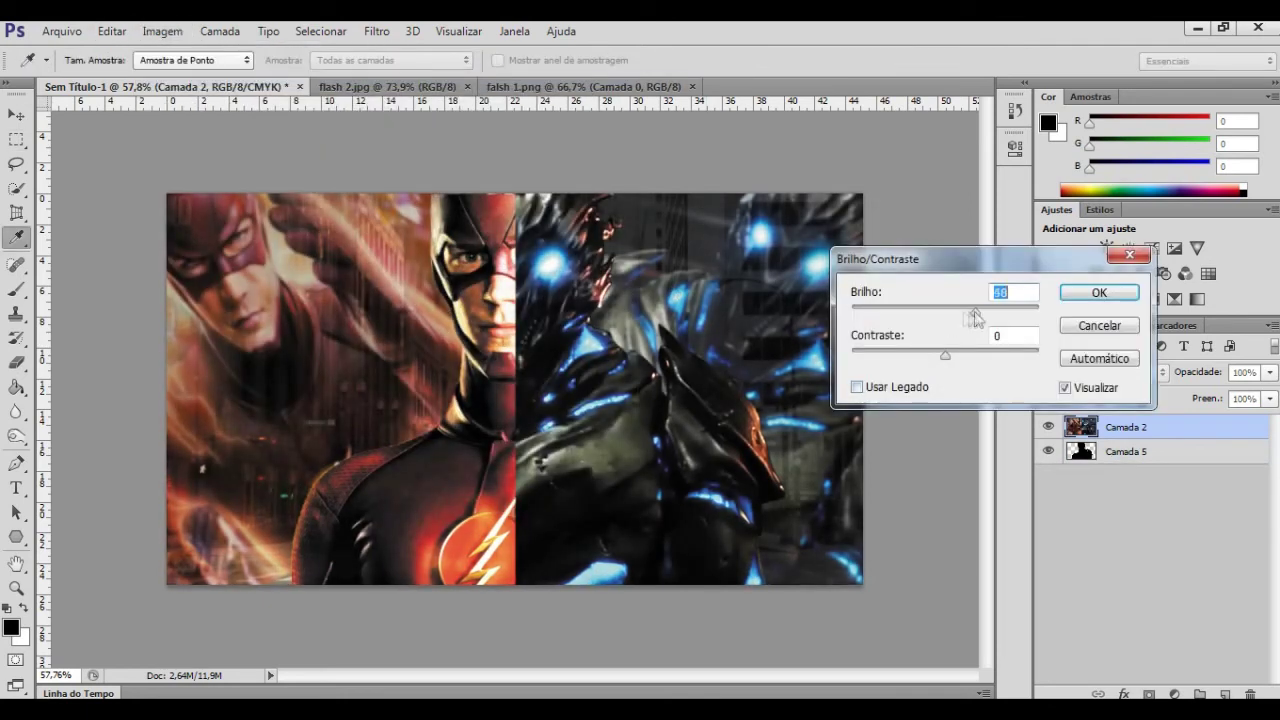
left_click_drag(945, 354, 978, 356)
left_click_drag(950, 311, 963, 313)
key("Return")
Set a soft 825 px, 0% hardness black brush and darken the lower-left edge.
key("b")
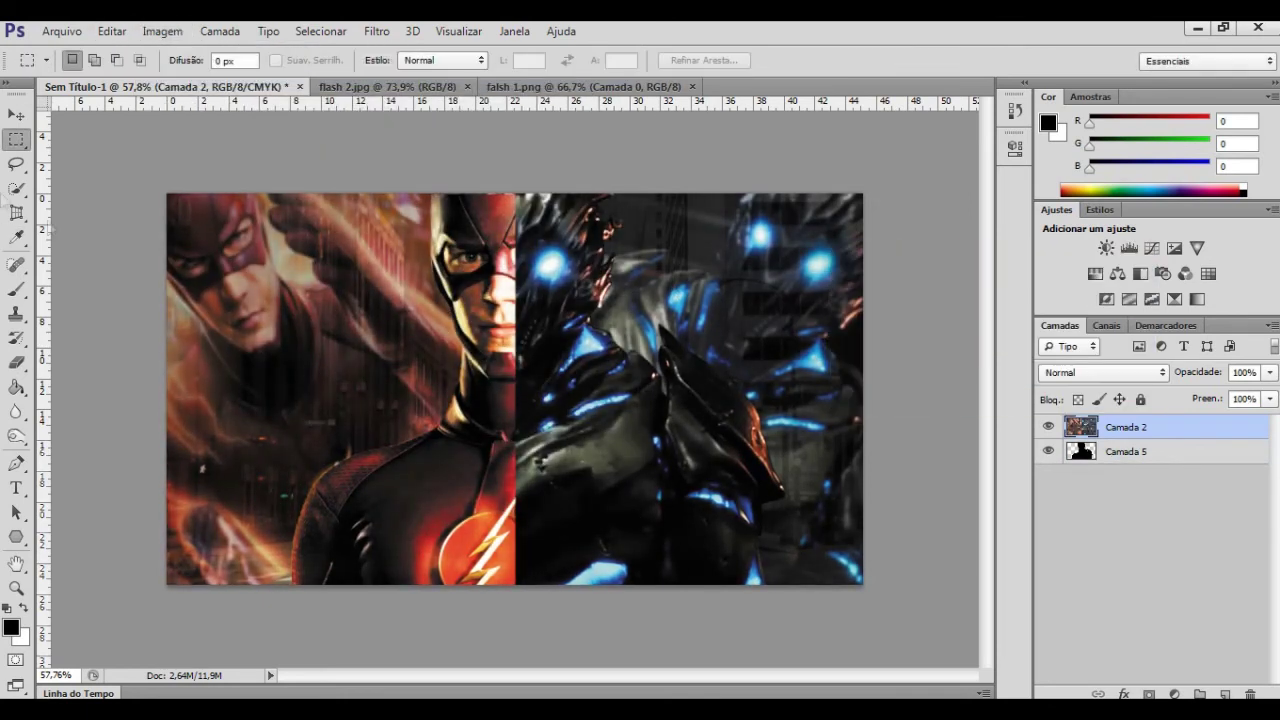
right_click(310, 252)
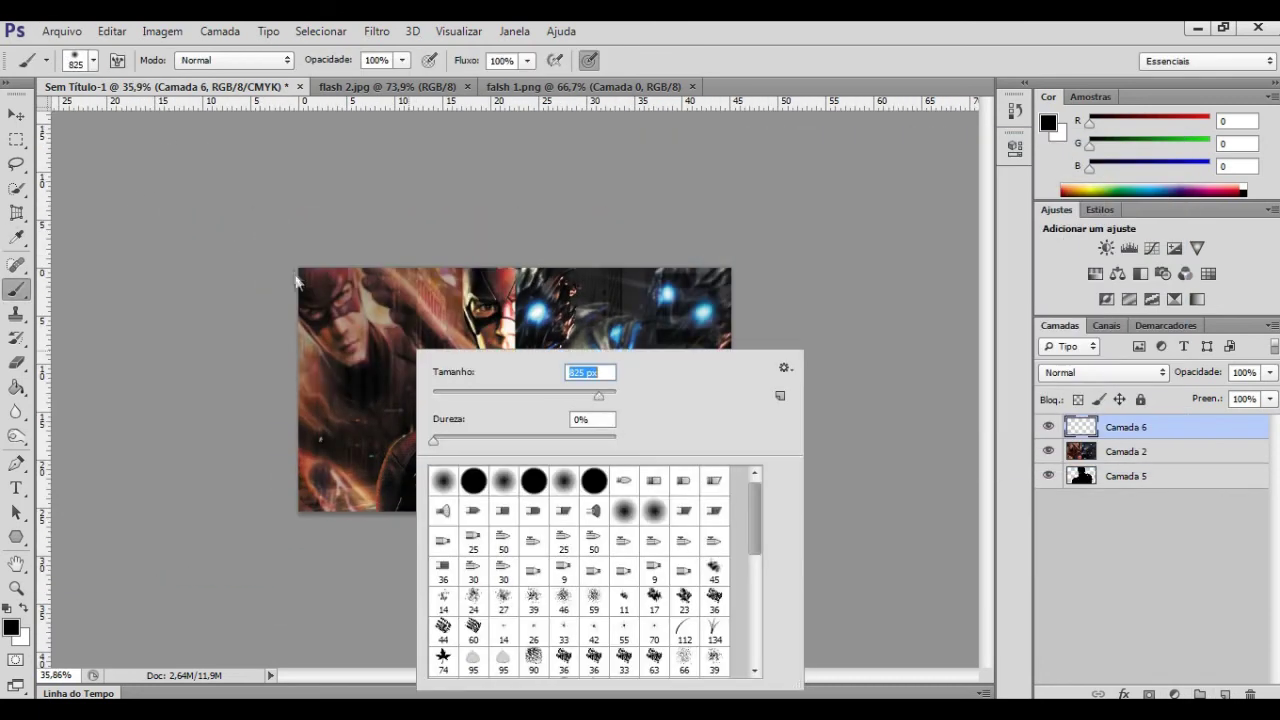
key("Return")
left_click_drag(185, 500, 214, 580)
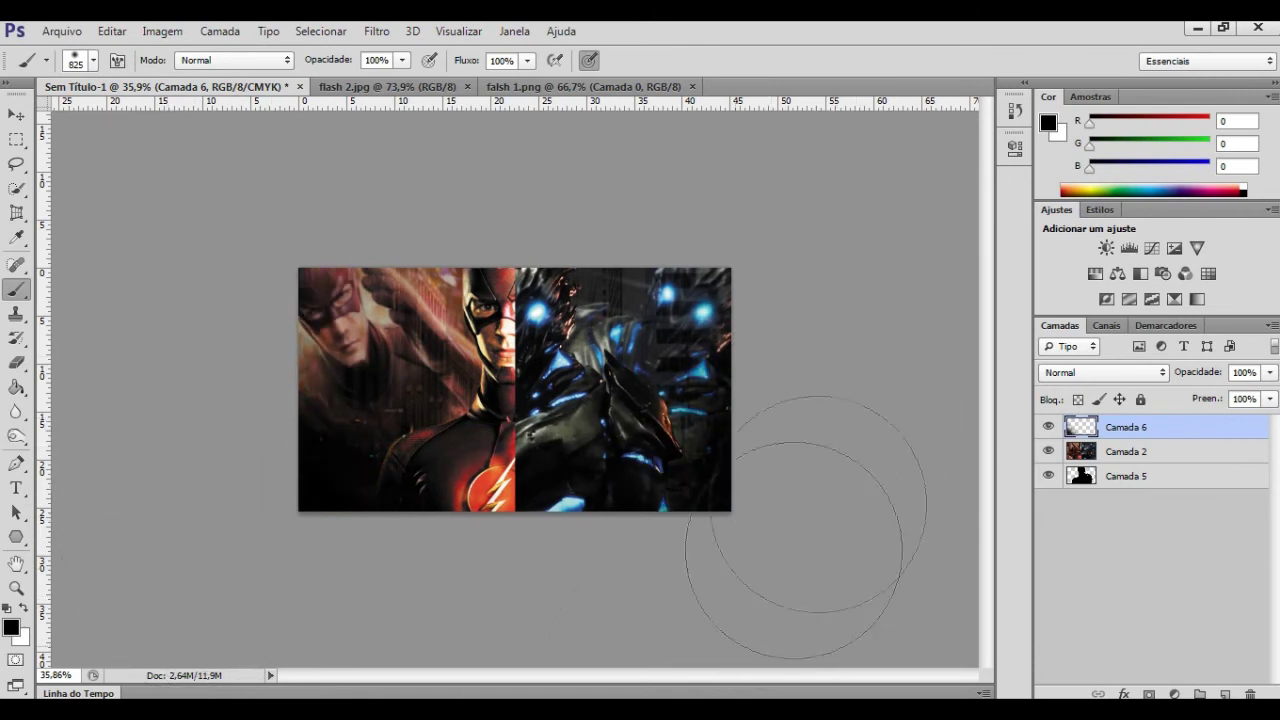